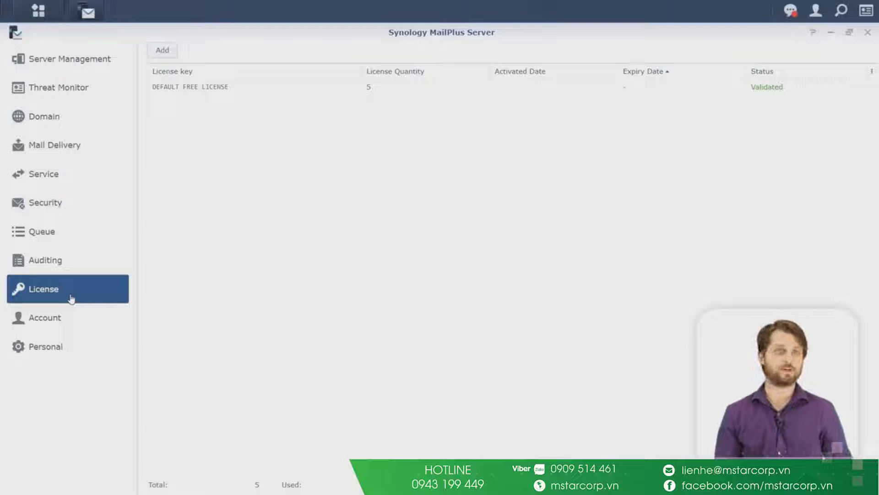
Step: Review the Account groups and default activation setting, then show the user policies, where only Default exists
{"action": "left_click", "coordinate": [68, 312]}
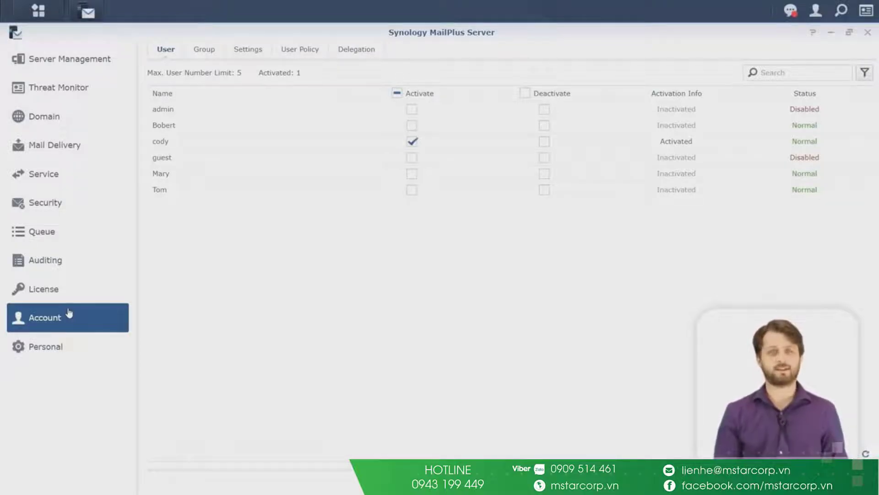
{"action": "left_click", "coordinate": [204, 54]}
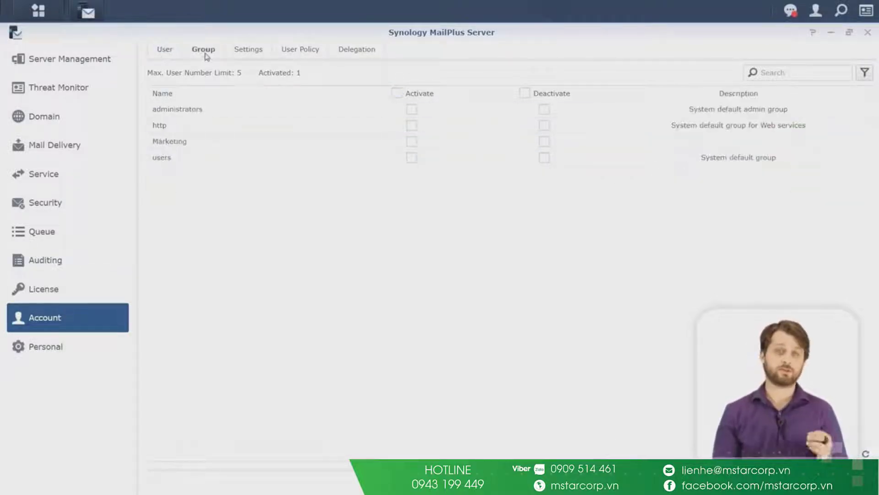
{"action": "left_click", "coordinate": [257, 54]}
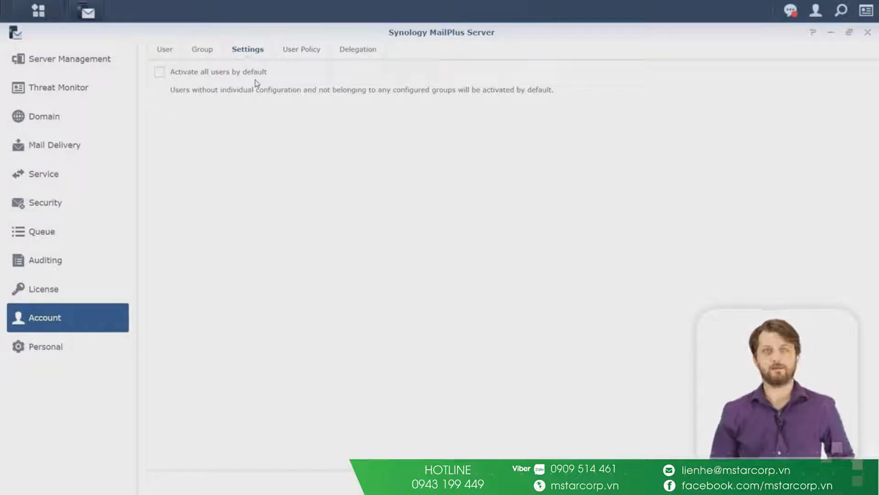
{"action": "left_click", "coordinate": [311, 48]}
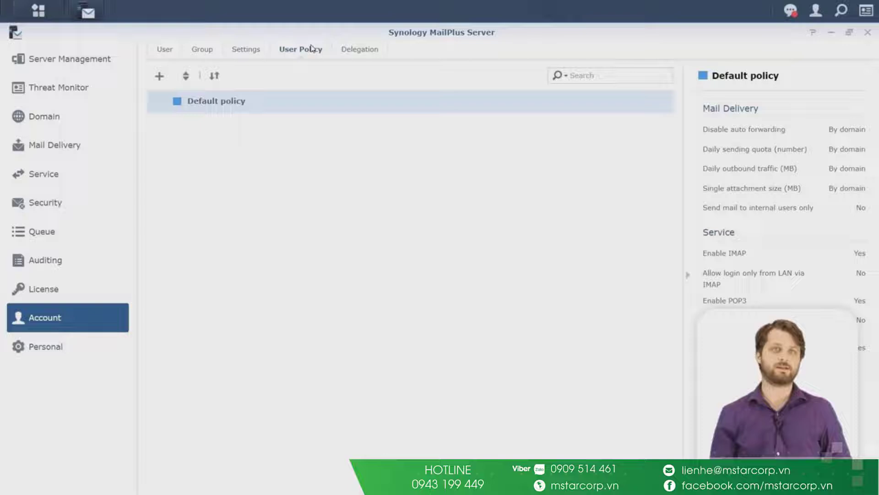
Step: Open the Create user policy form and scroll through its fields without saving
{"action": "left_click", "coordinate": [159, 76]}
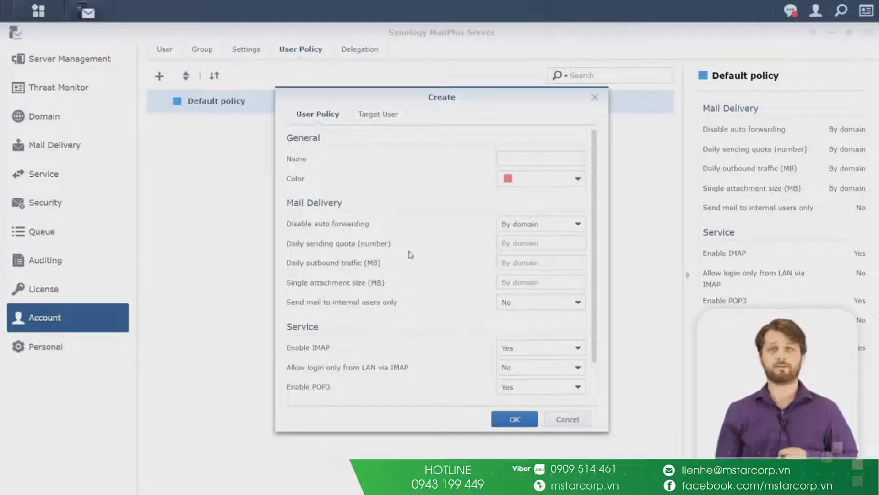
{"action": "scroll", "coordinate": [411, 254], "scroll_direction": "down", "scroll_amount": 1}
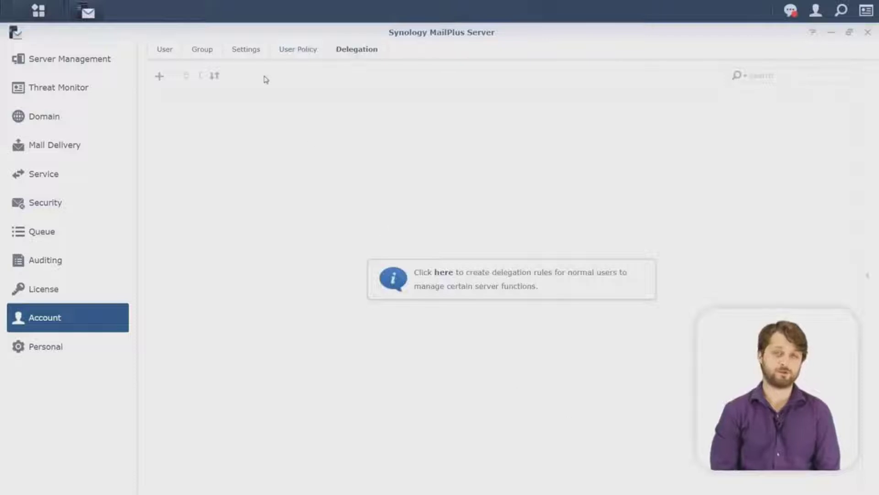
Step: Activate mail for Bobert, Mary and Tom and apply the changes
{"action": "left_click", "coordinate": [167, 52]}
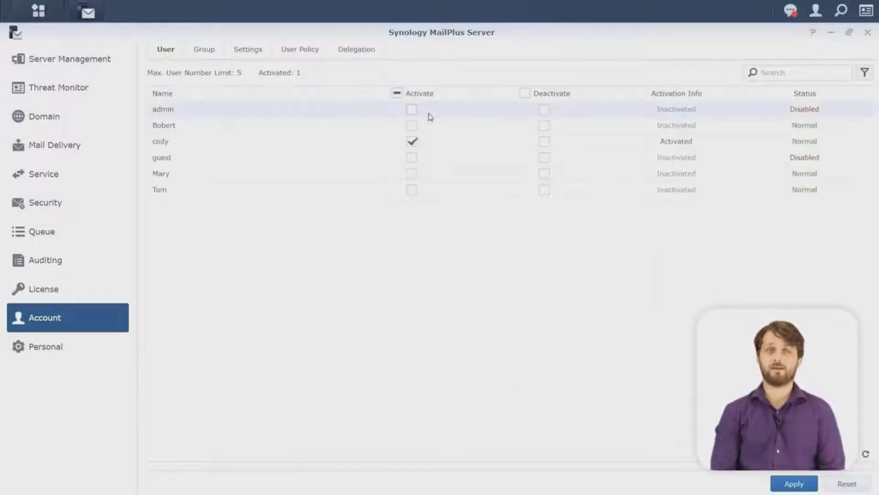
{"action": "left_click", "coordinate": [412, 125]}
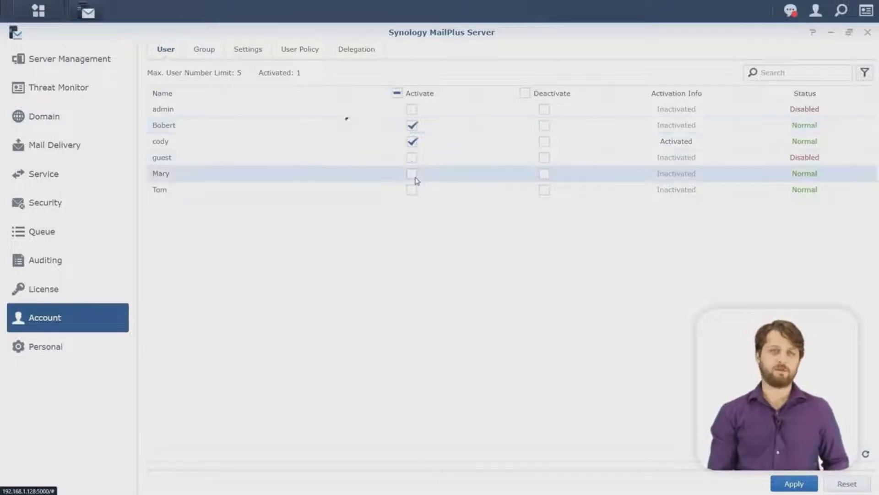
{"action": "left_click", "coordinate": [412, 174]}
{"action": "left_click", "coordinate": [413, 190]}
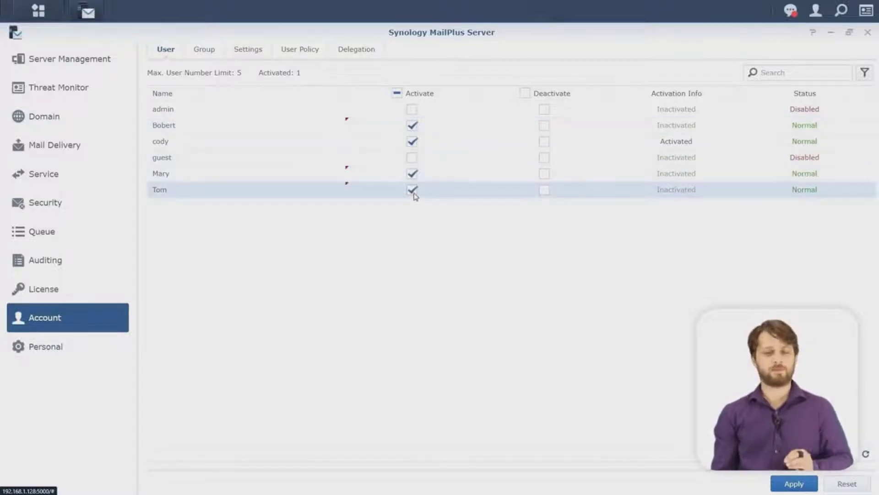
{"action": "left_click", "coordinate": [784, 486]}
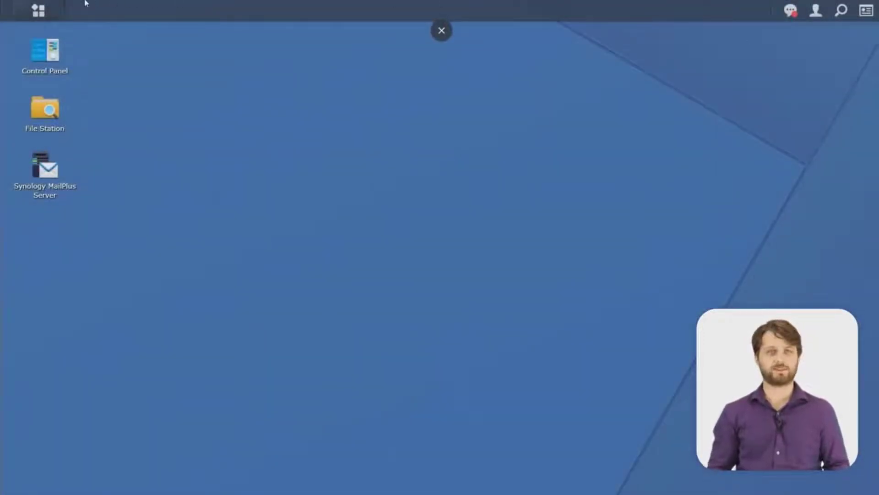
Step: Launch Synology MailPlus Server from the DSM Main Menu
{"action": "left_click", "coordinate": [57, 7]}
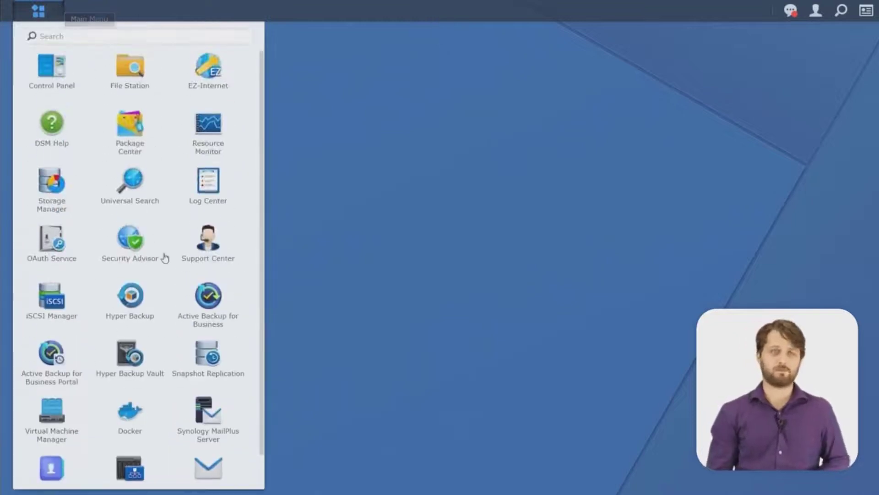
{"action": "scroll", "coordinate": [189, 416], "scroll_direction": "down", "scroll_amount": 2}
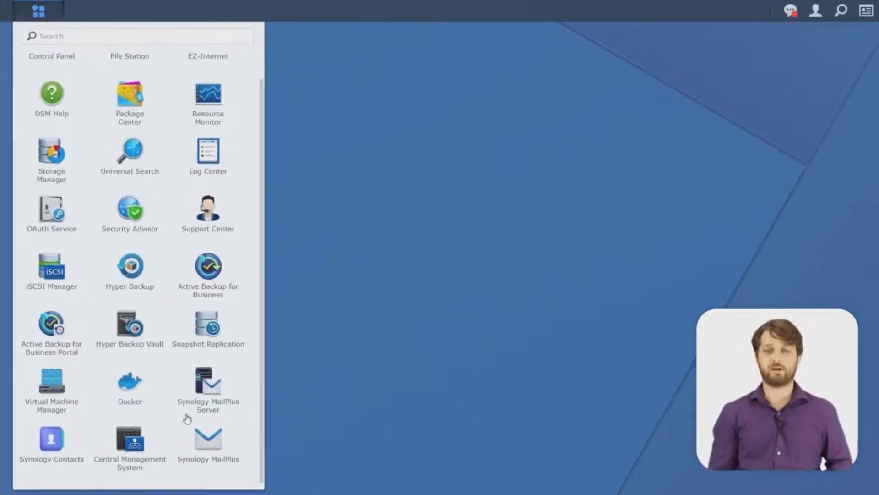
{"action": "left_click", "coordinate": [208, 442]}
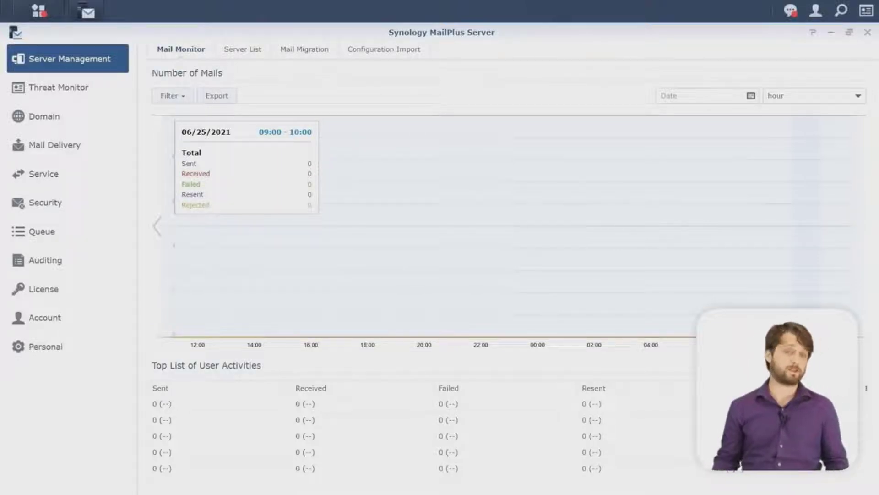
Step: Start a new mail domain named branchA.com in the Create Domain Wizard
{"action": "left_click", "coordinate": [81, 120]}
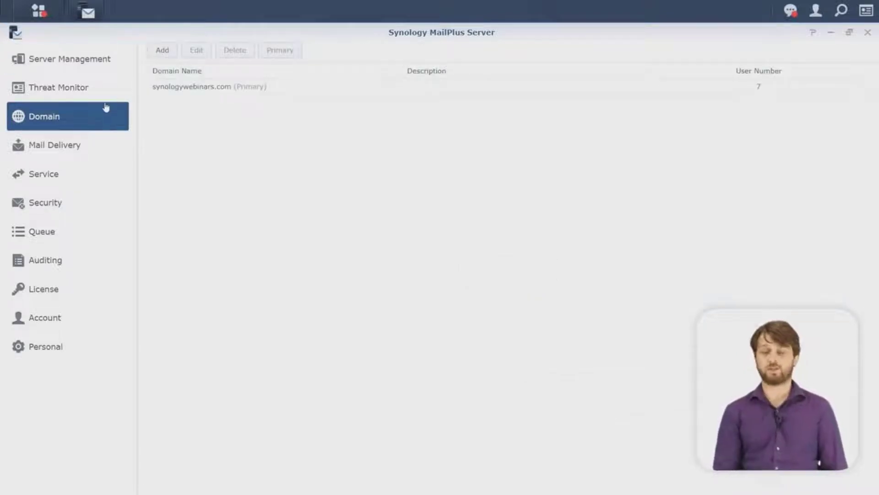
{"action": "left_click", "coordinate": [163, 49]}
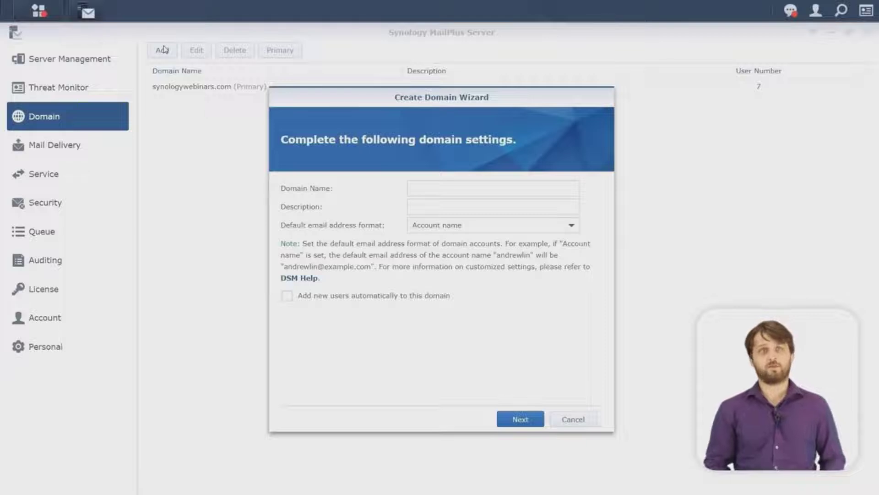
{"action": "left_click", "coordinate": [470, 185]}
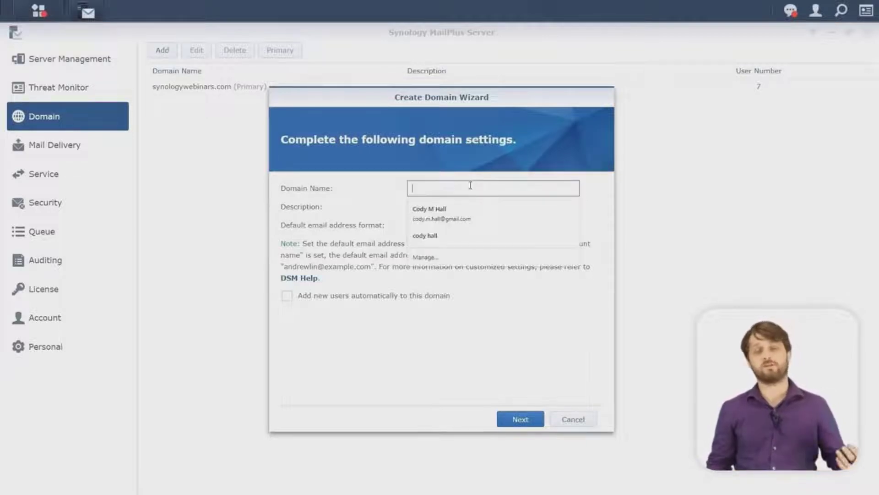
{"action": "type", "text": "bra"}
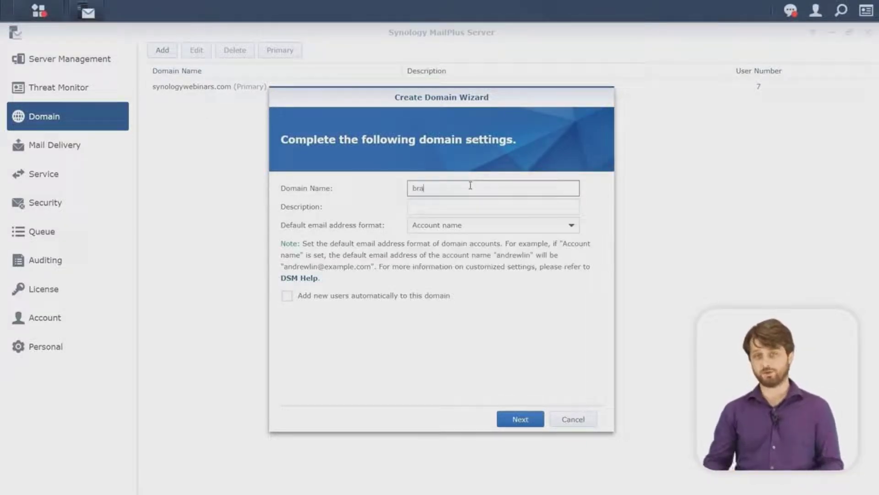
{"action": "type", "text": "nchA.com"}
{"action": "key", "text": "Tab"}
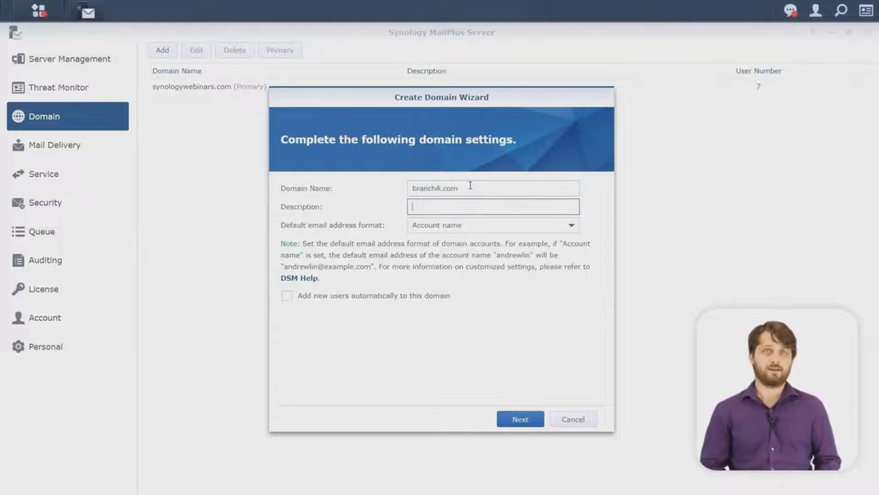
{"action": "left_click", "coordinate": [507, 426]}
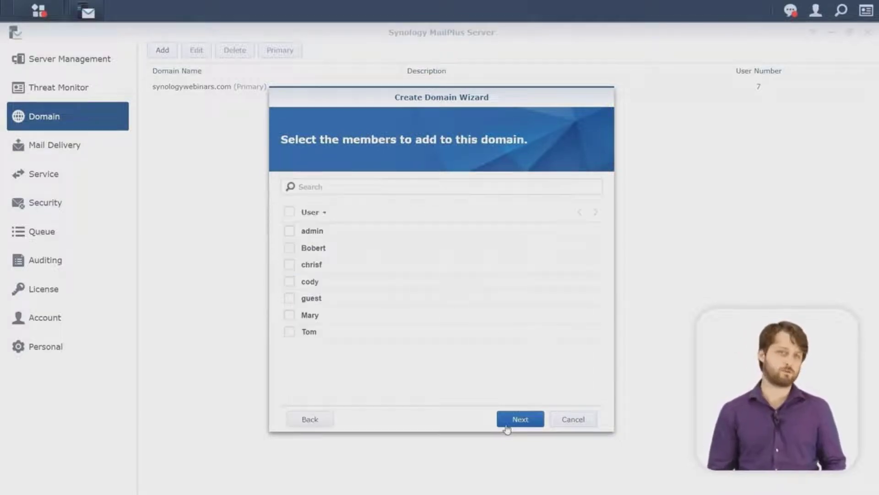
Step: Add the BranchA group as the domain's members and create the domain
{"action": "left_click", "coordinate": [322, 212]}
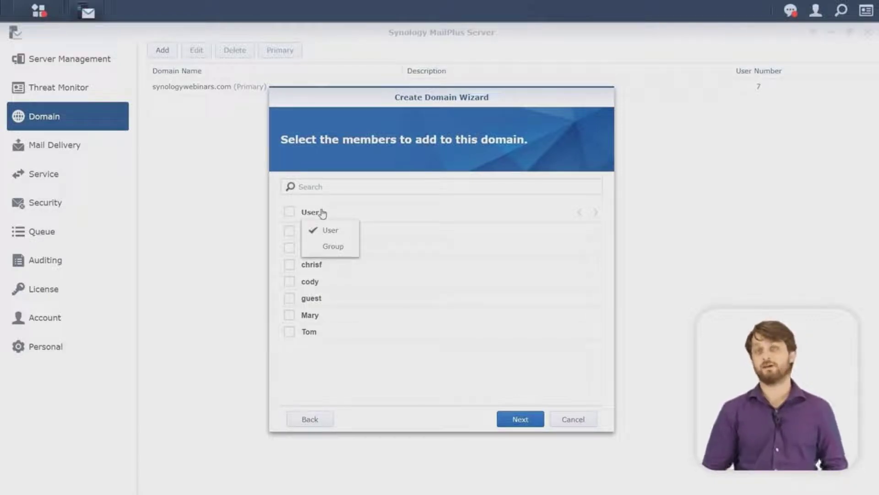
{"action": "left_click", "coordinate": [332, 246]}
{"action": "left_click", "coordinate": [290, 248]}
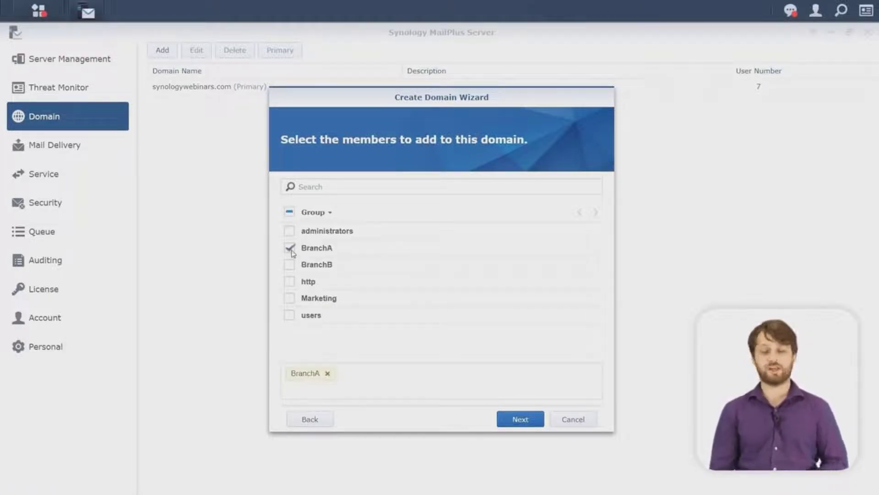
{"action": "left_click", "coordinate": [515, 419]}
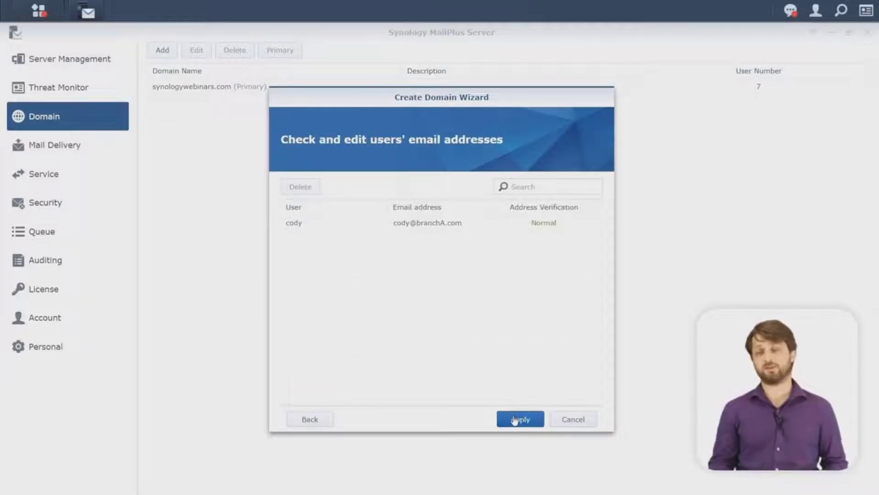
{"action": "left_click", "coordinate": [515, 419]}
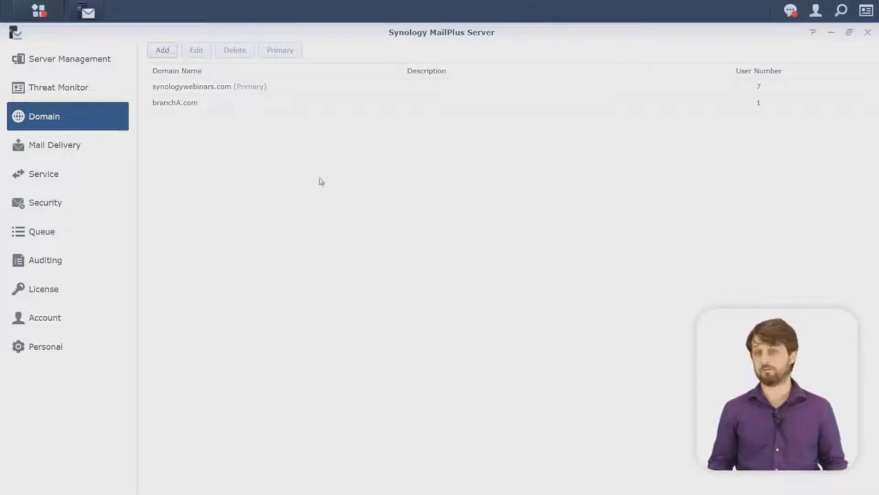
Step: Start a second domain named branchB.com, correcting the capital B
{"action": "left_click", "coordinate": [163, 50]}
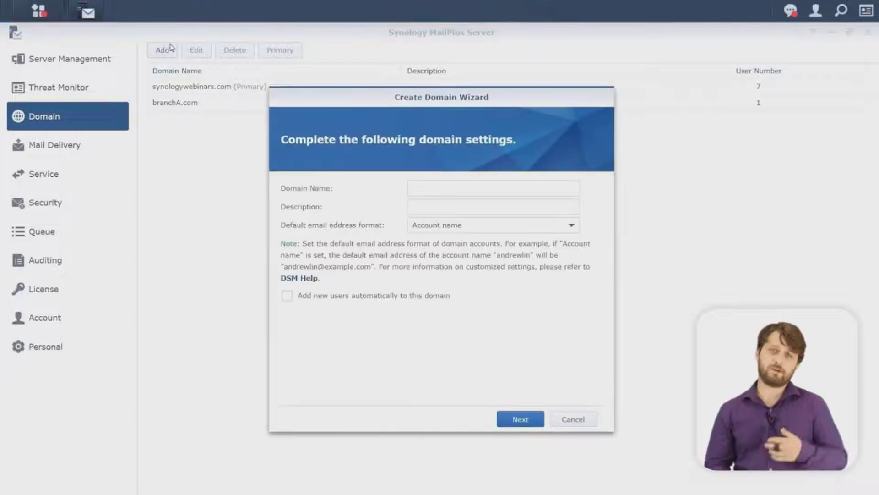
{"action": "left_click", "coordinate": [445, 190]}
{"action": "type", "text": "branchb.com"}
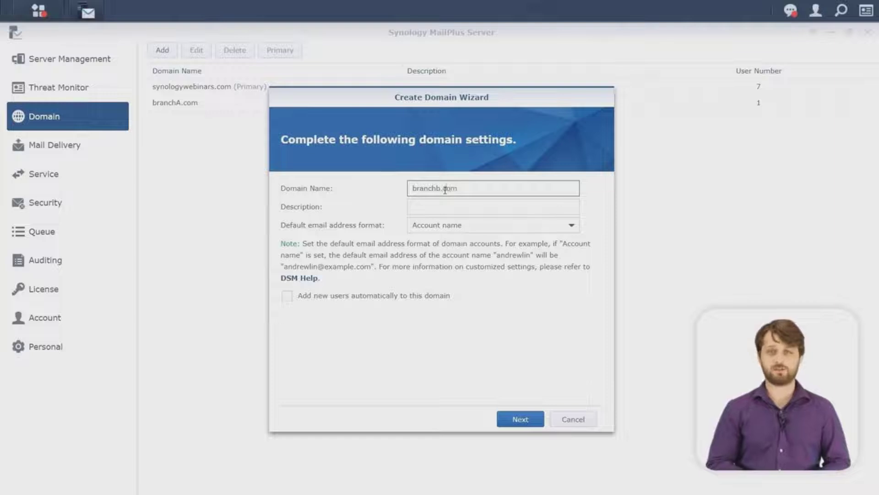
{"action": "key", "text": "Left"}
{"action": "key", "text": "BackSpace"}
{"action": "type", "text": "B"}
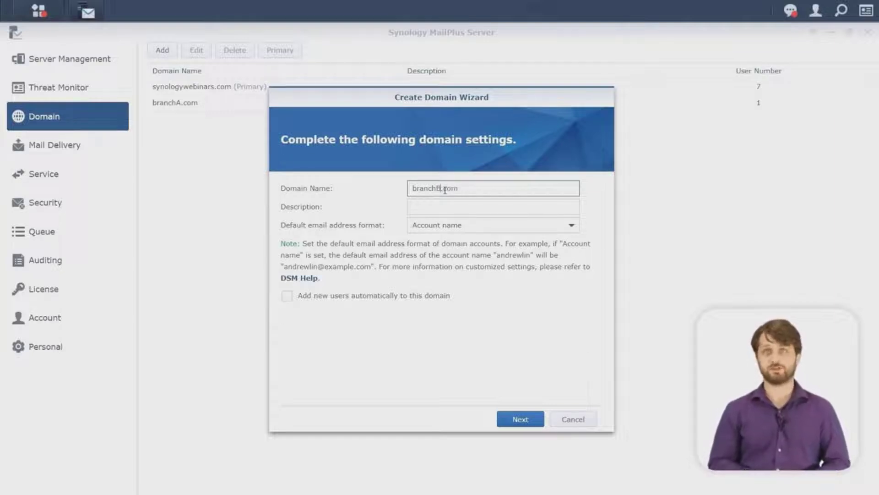
{"action": "left_click", "coordinate": [514, 419]}
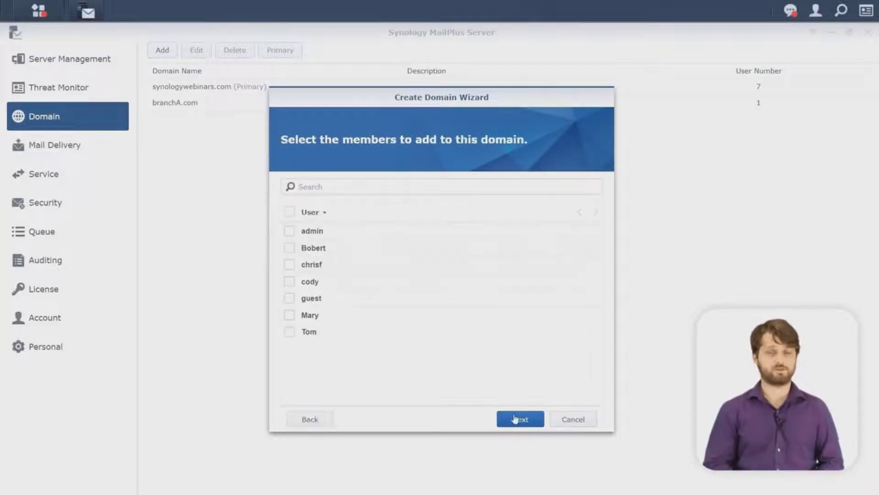
Step: Add the BranchB and Marketing groups as members and create the domain
{"action": "left_click", "coordinate": [315, 213]}
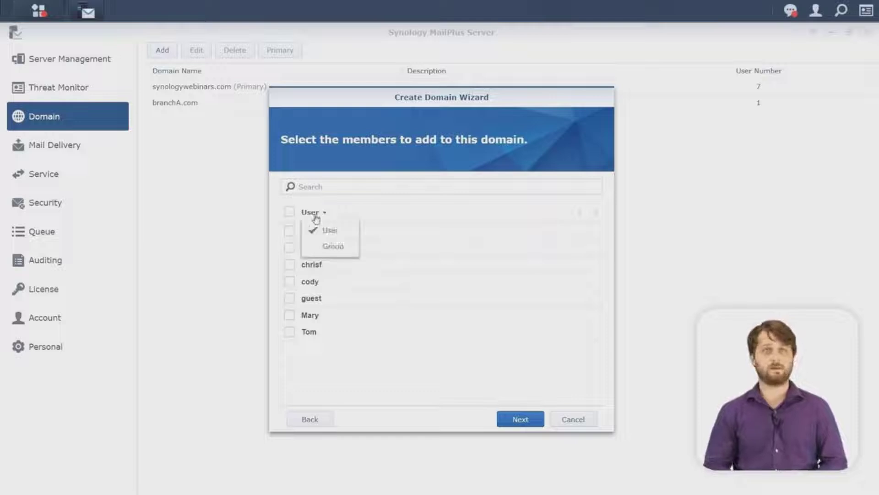
{"action": "left_click", "coordinate": [324, 247]}
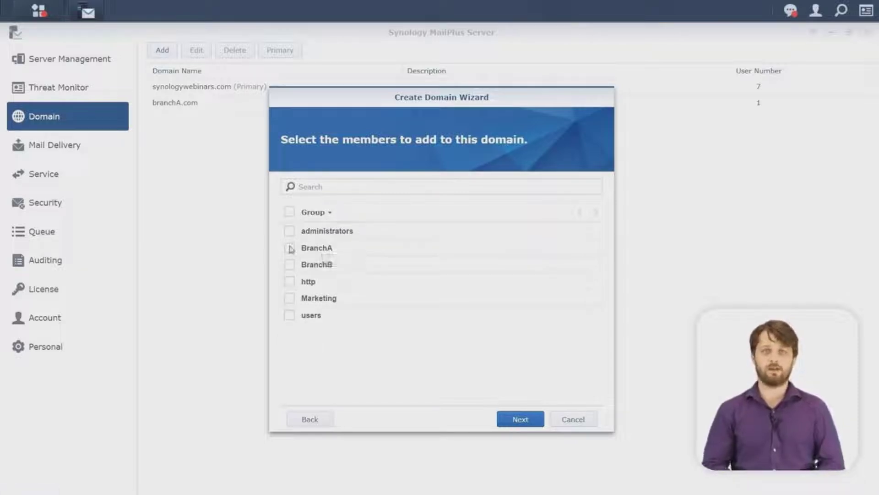
{"action": "left_click", "coordinate": [289, 264]}
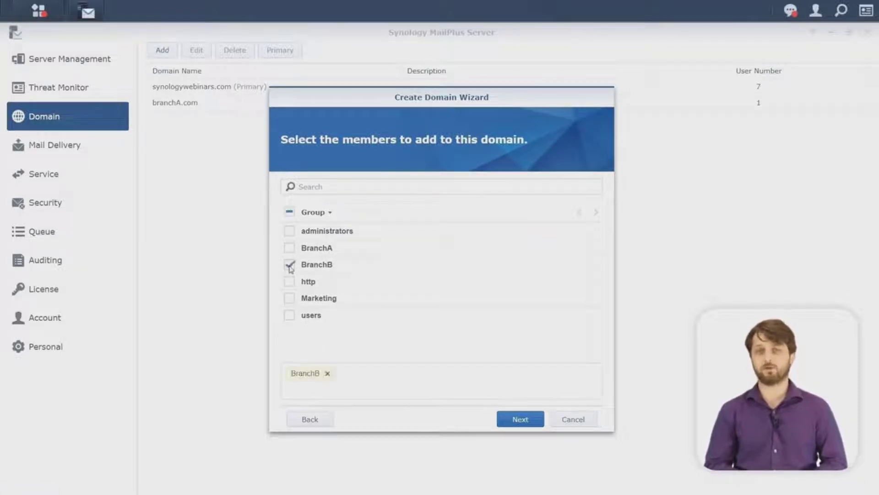
{"action": "left_click", "coordinate": [290, 298]}
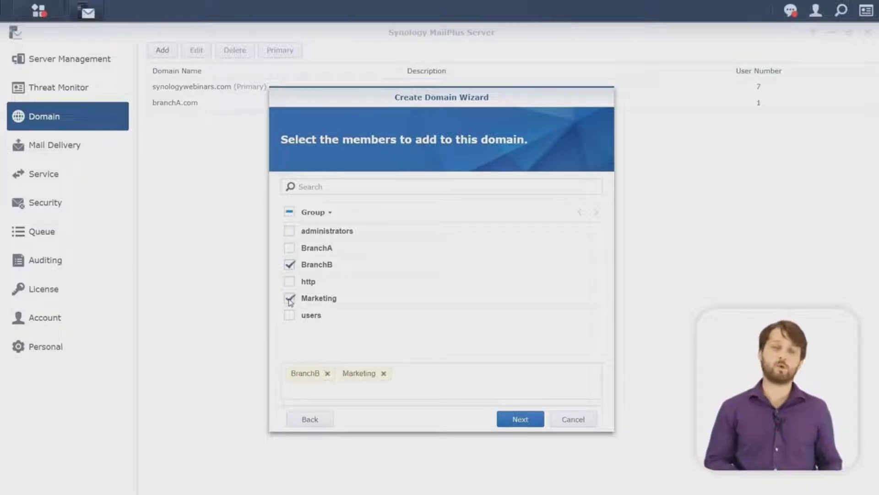
{"action": "left_click", "coordinate": [524, 421]}
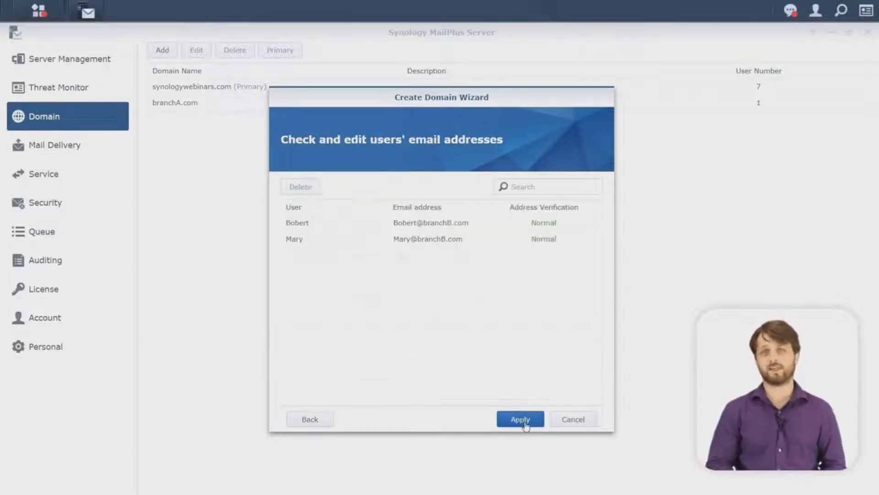
{"action": "left_click", "coordinate": [522, 420]}
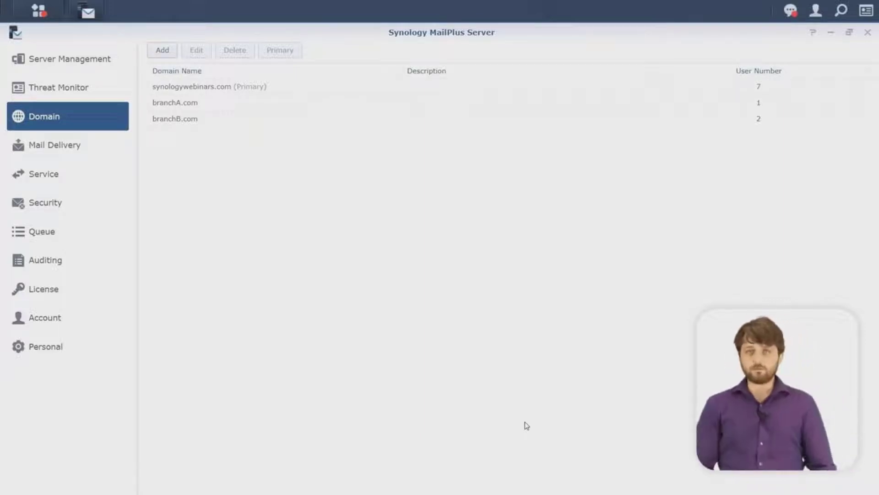
Step: Begin a delegation rule named BranchB with the Domain manager profile
{"action": "left_click", "coordinate": [18, 326]}
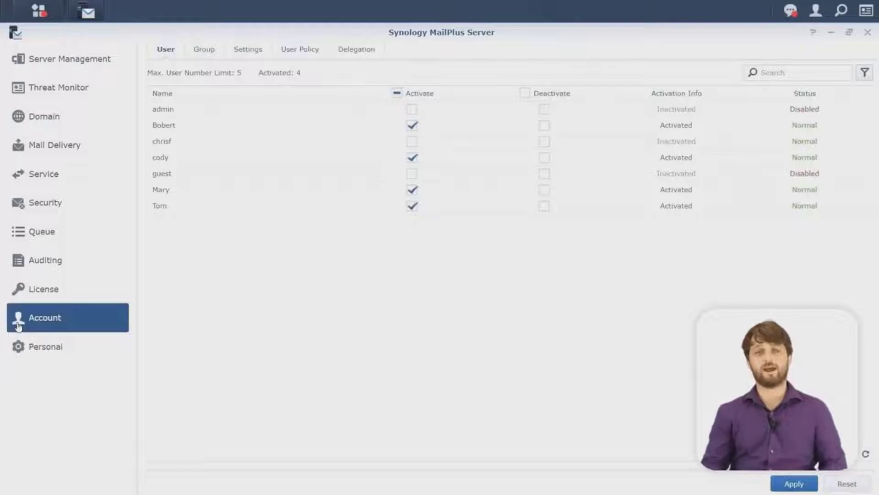
{"action": "left_click", "coordinate": [368, 61]}
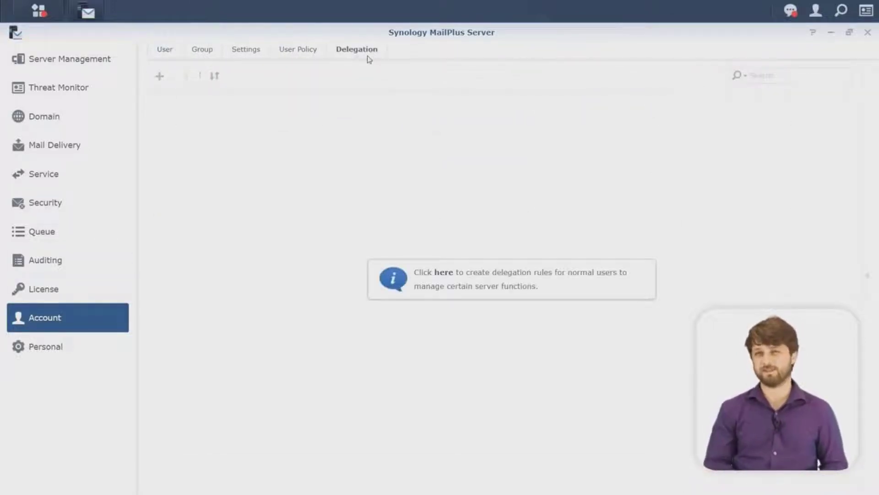
{"action": "left_click", "coordinate": [448, 273]}
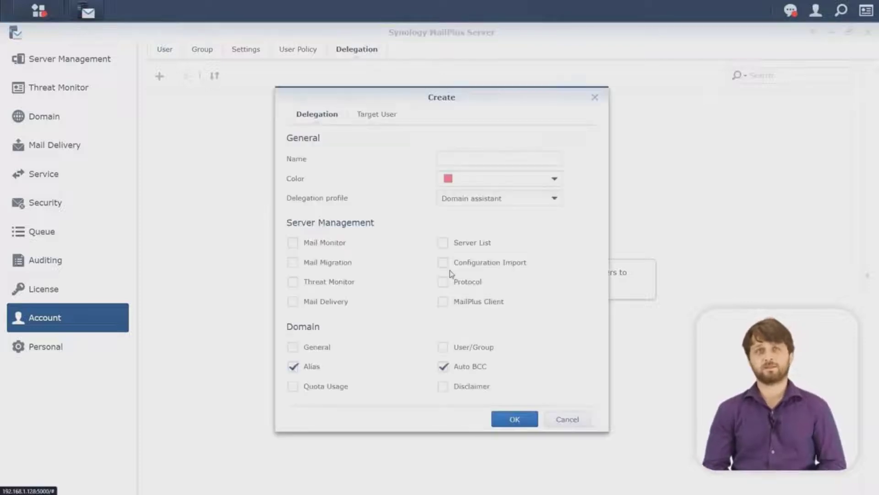
{"action": "scroll", "coordinate": [451, 274], "scroll_direction": "down", "scroll_amount": 5}
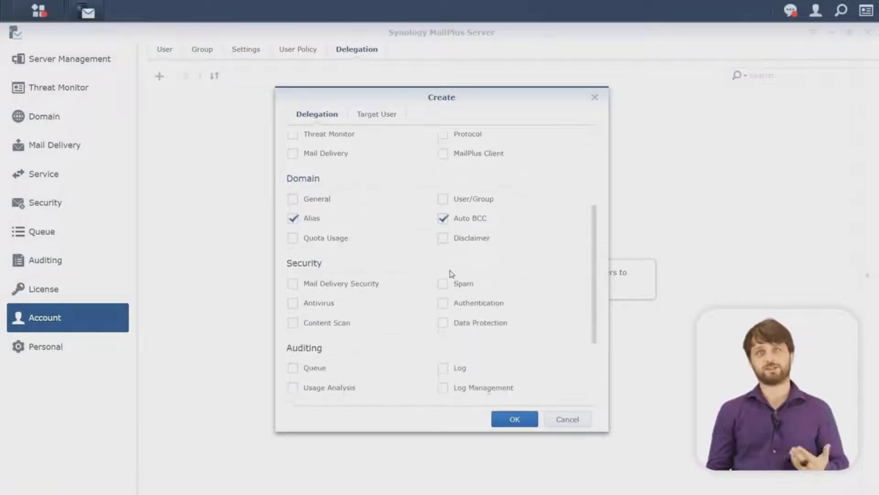
{"action": "scroll", "coordinate": [452, 274], "scroll_direction": "up", "scroll_amount": 5}
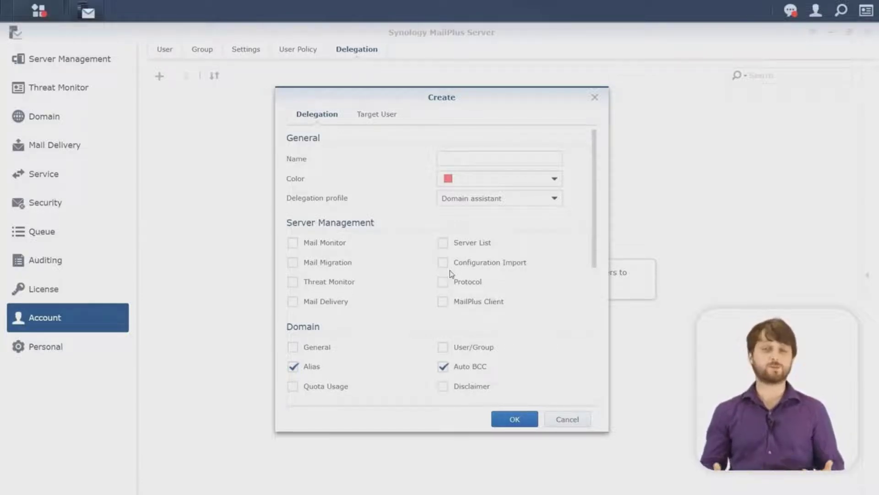
{"action": "left_click", "coordinate": [477, 198]}
{"action": "left_click", "coordinate": [481, 234]}
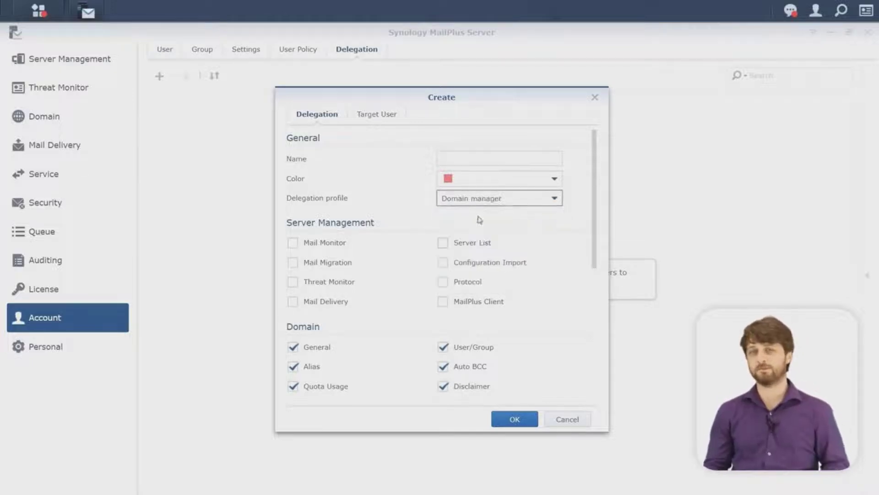
{"action": "left_click", "coordinate": [462, 159]}
{"action": "type", "text": "Bran"}
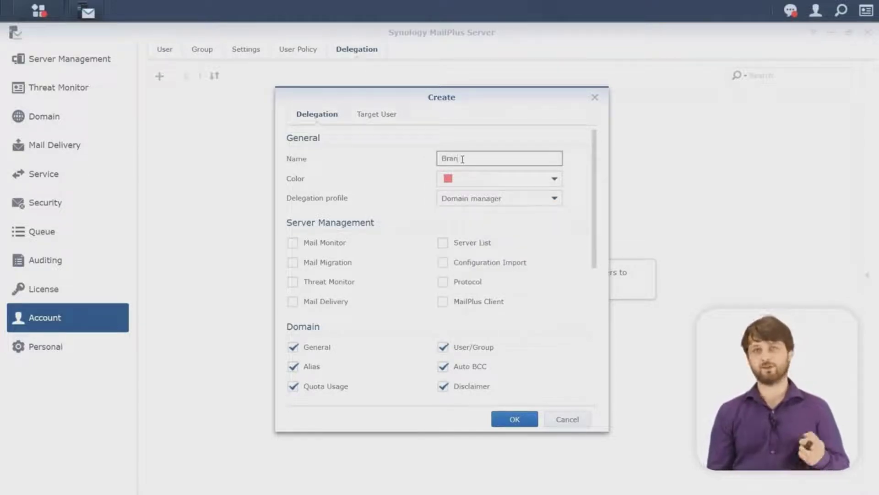
{"action": "type", "text": "ch"}
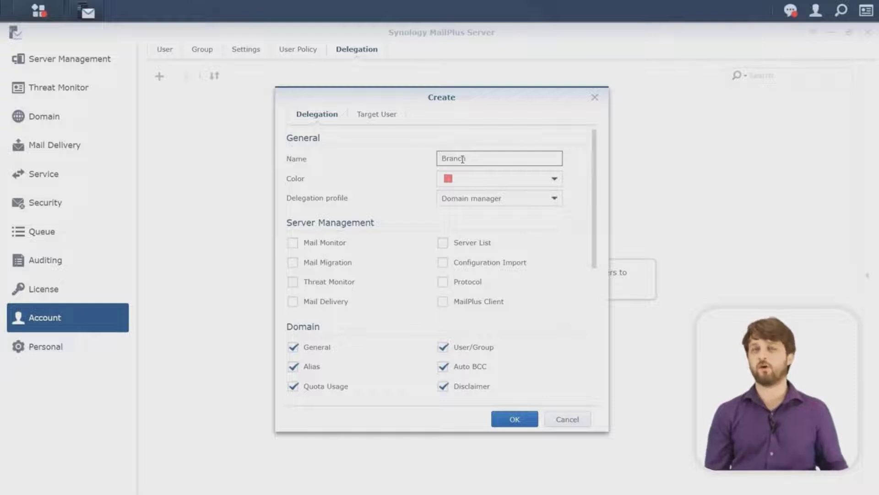
{"action": "type", "text": "e"}
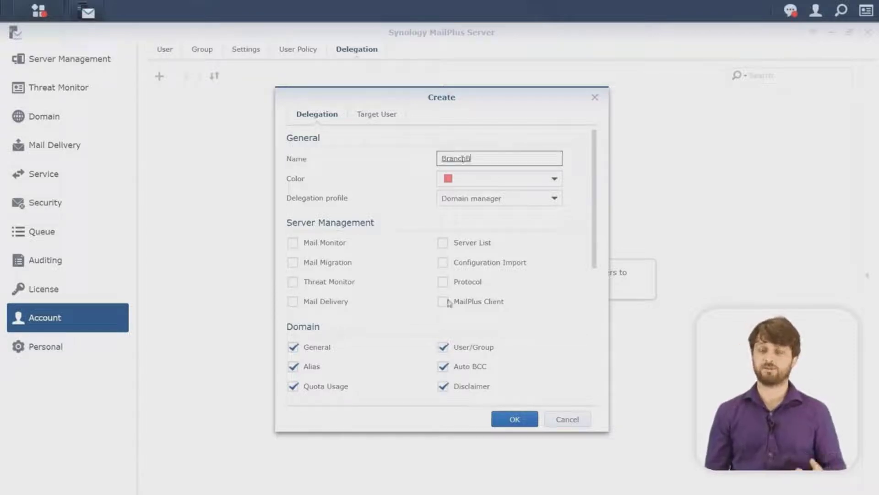
{"action": "scroll", "coordinate": [448, 320], "scroll_direction": "down", "scroll_amount": 2}
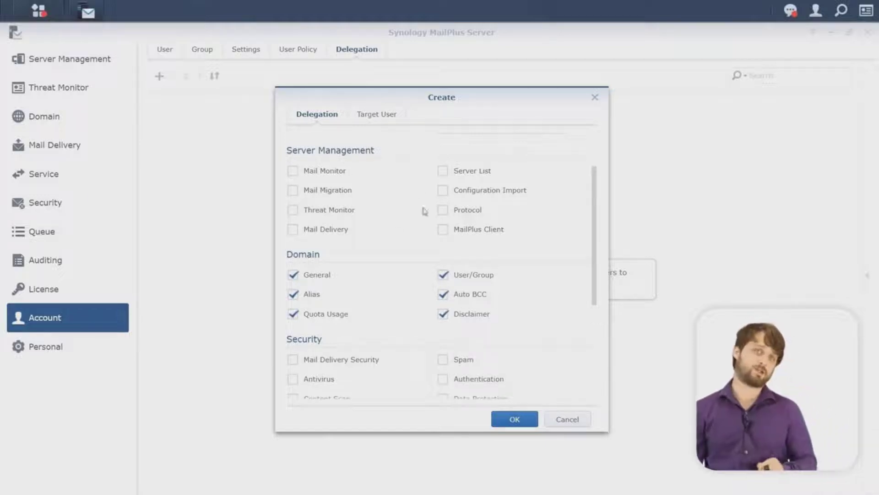
Step: Target the fourth listed user, save the BranchB rule, and check its delegated user
{"action": "left_click", "coordinate": [386, 121]}
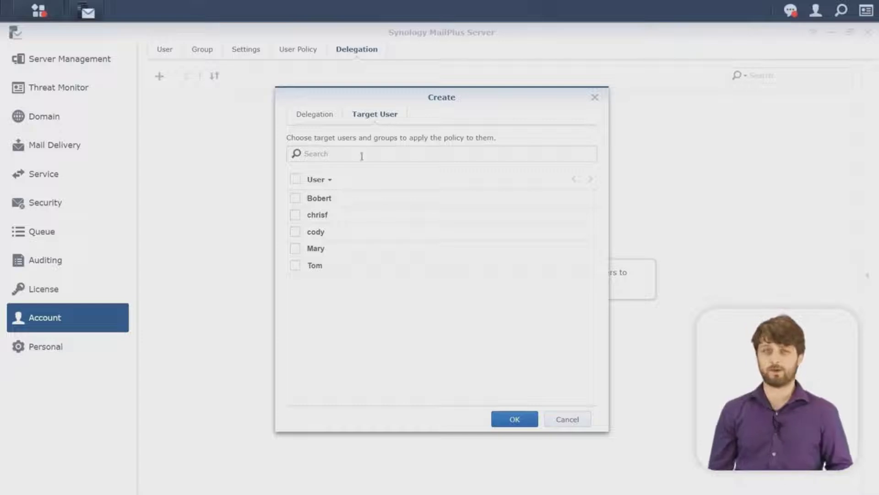
{"action": "left_click", "coordinate": [301, 200]}
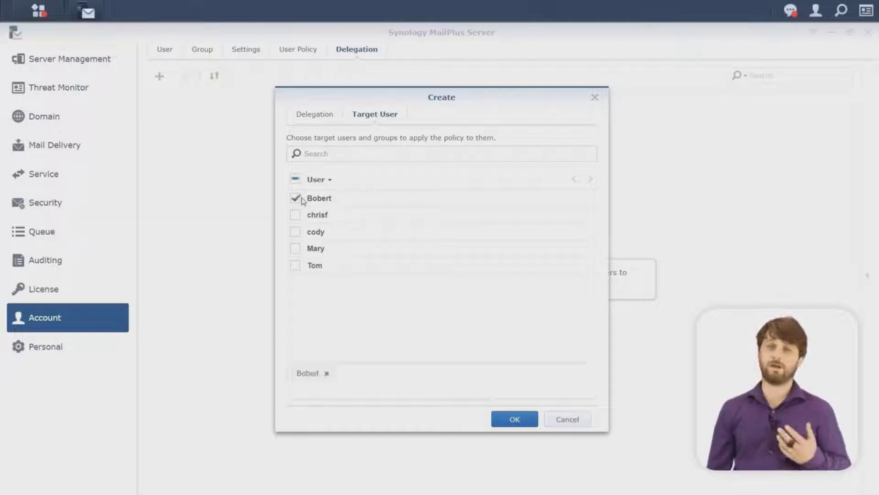
{"action": "left_click", "coordinate": [301, 200]}
{"action": "left_click", "coordinate": [296, 250]}
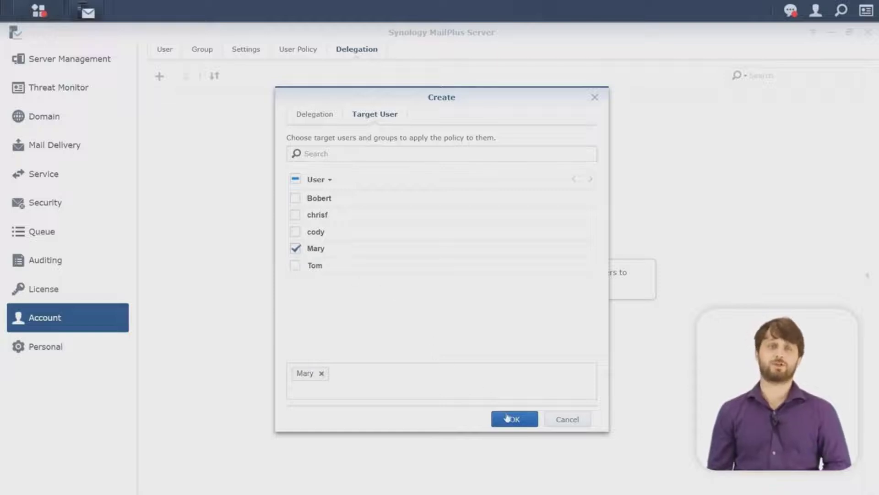
{"action": "left_click", "coordinate": [508, 417]}
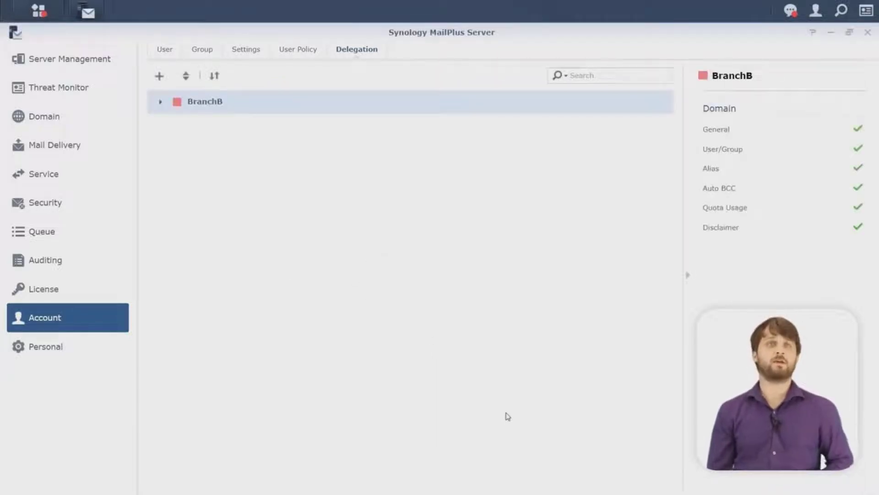
{"action": "left_click", "coordinate": [160, 102]}
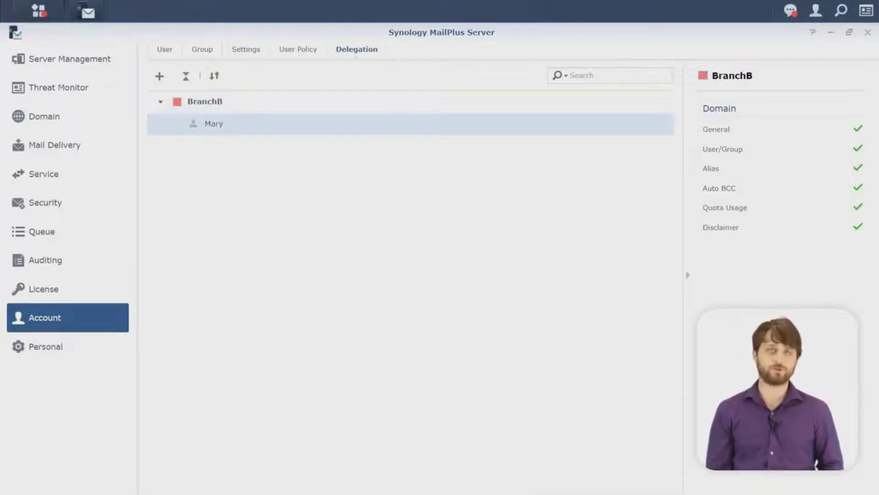
{"action": "left_click", "coordinate": [317, 57]}
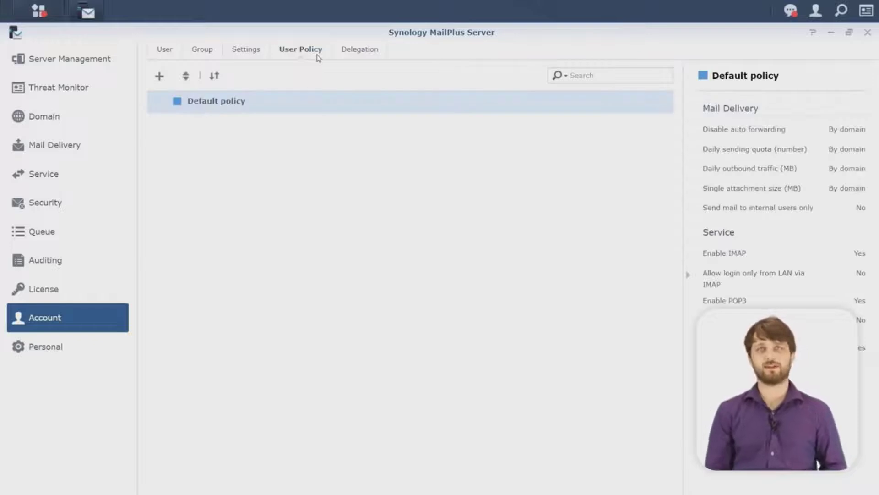
Step: Start a new user policy named Interns with a blue colour
{"action": "left_click", "coordinate": [165, 80]}
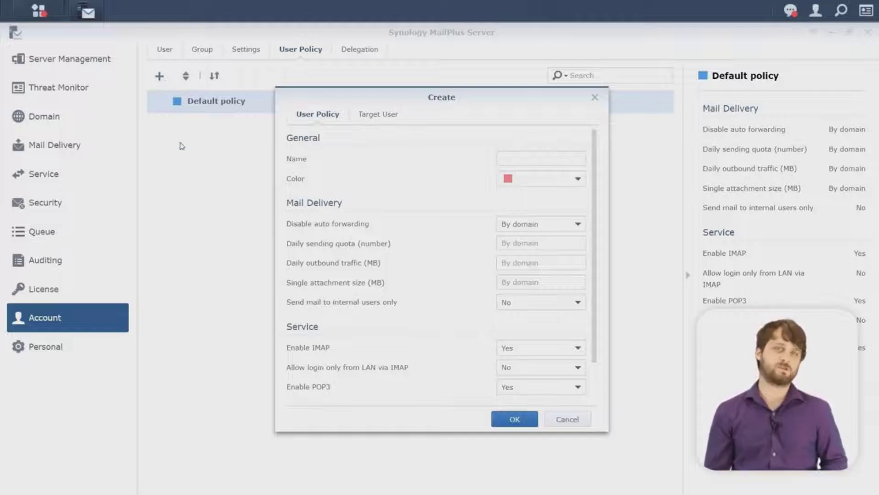
{"action": "left_click", "coordinate": [506, 161]}
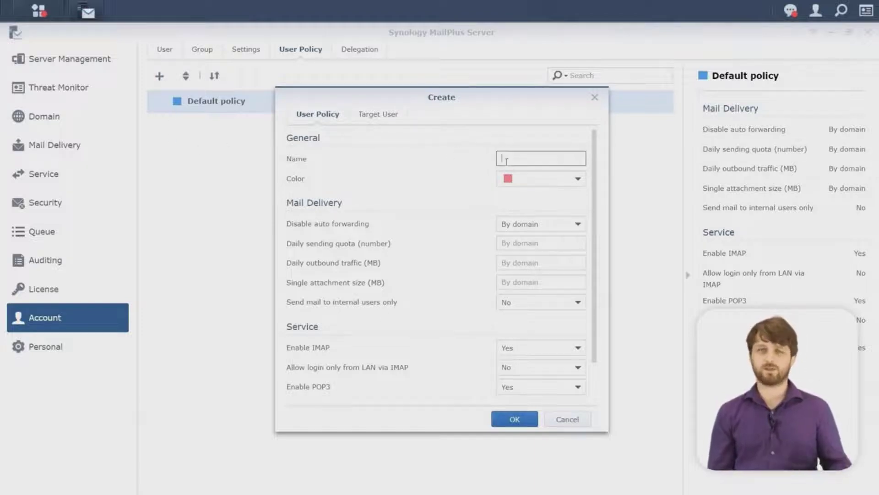
{"action": "type", "text": "Interns"}
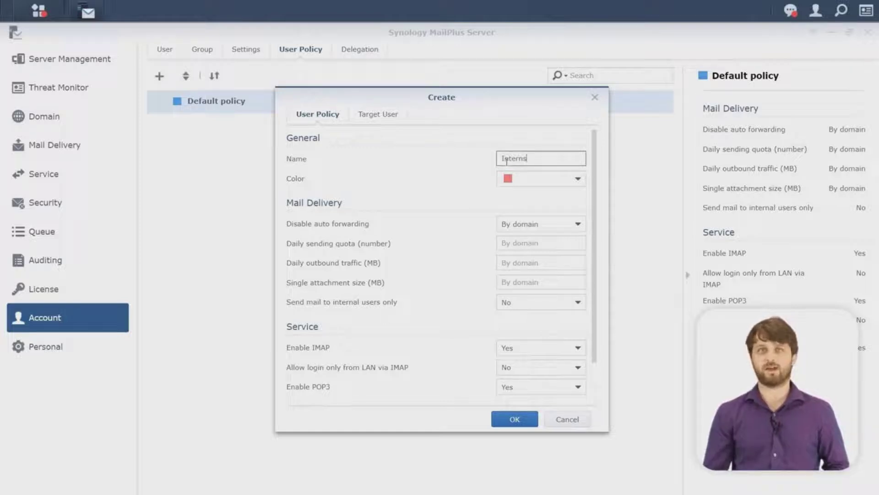
{"action": "left_click", "coordinate": [522, 179]}
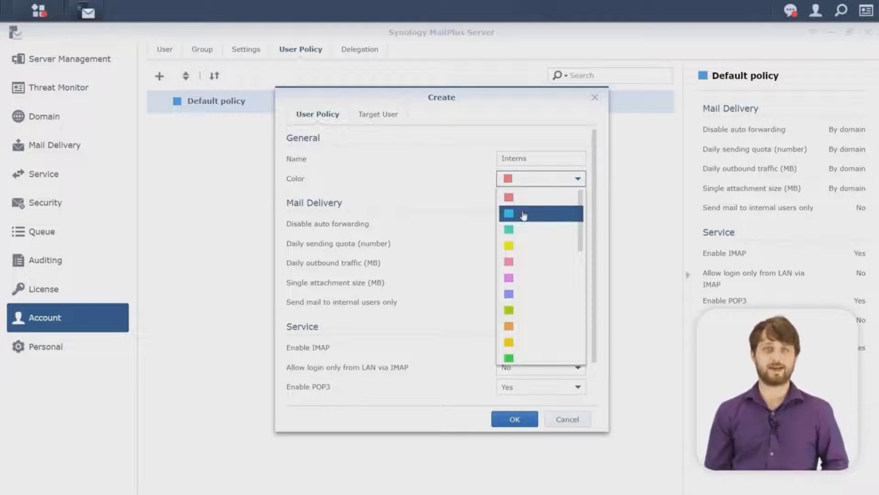
{"action": "left_click", "coordinate": [525, 213]}
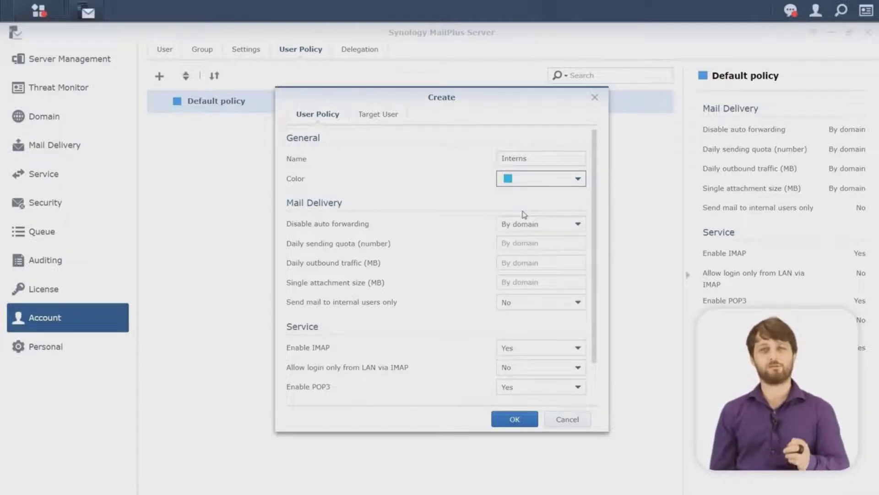
Step: Set a 50-mail daily quota, 10 MB attachment limit, and internal-only sending to Yes
{"action": "left_click", "coordinate": [523, 244]}
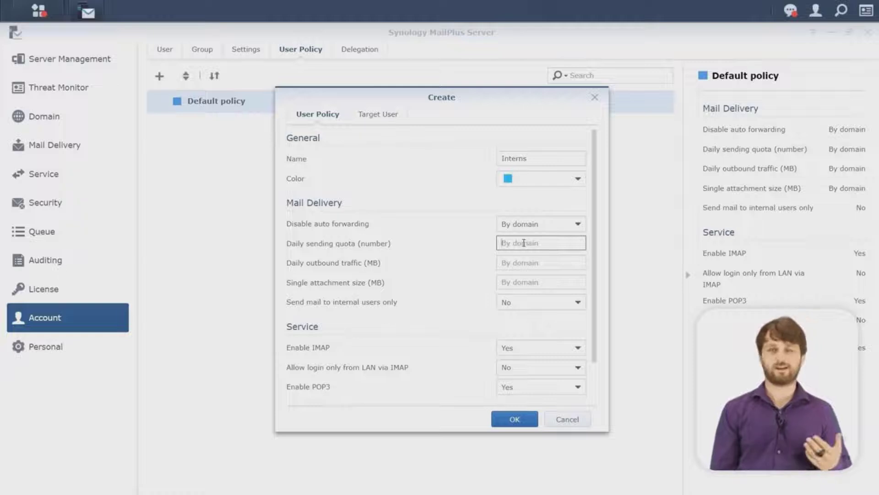
{"action": "type", "text": "50"}
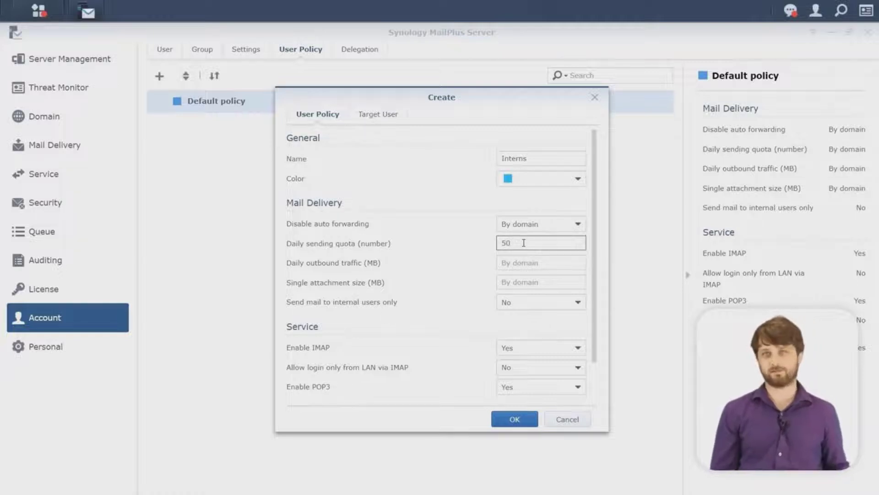
{"action": "key", "text": "Tab"}
{"action": "key", "text": "Tab"}
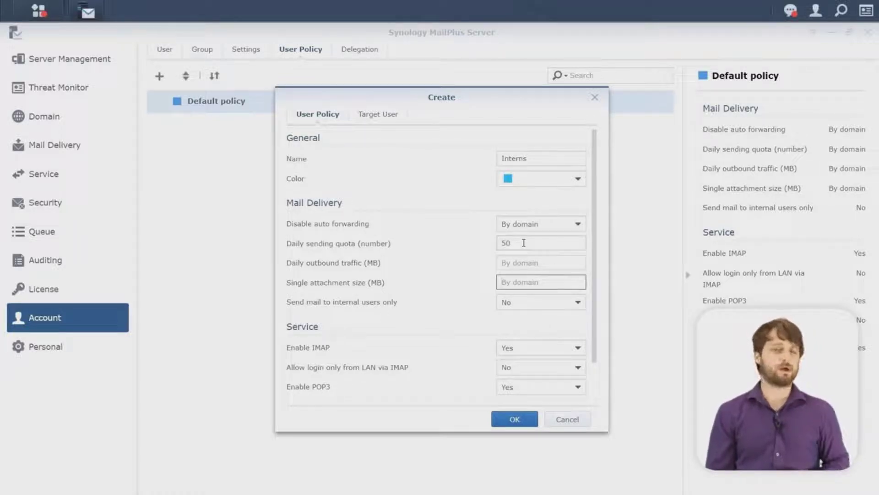
{"action": "type", "text": "10"}
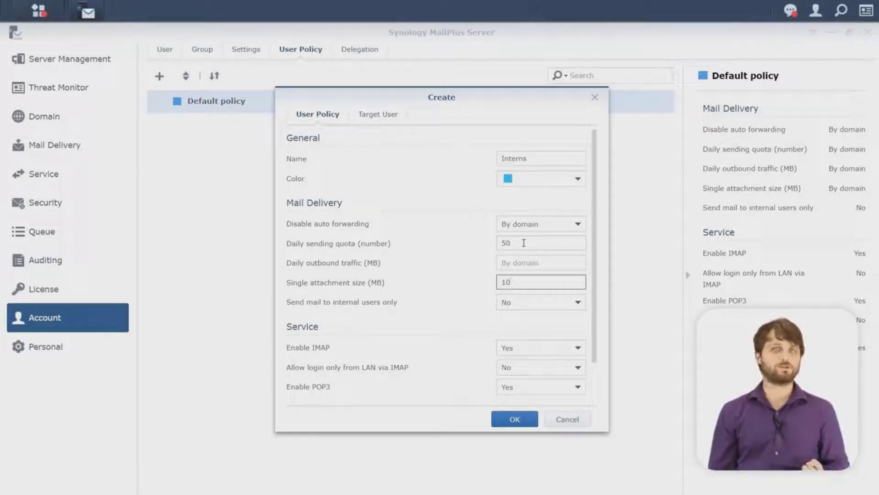
{"action": "key", "text": "Tab"}
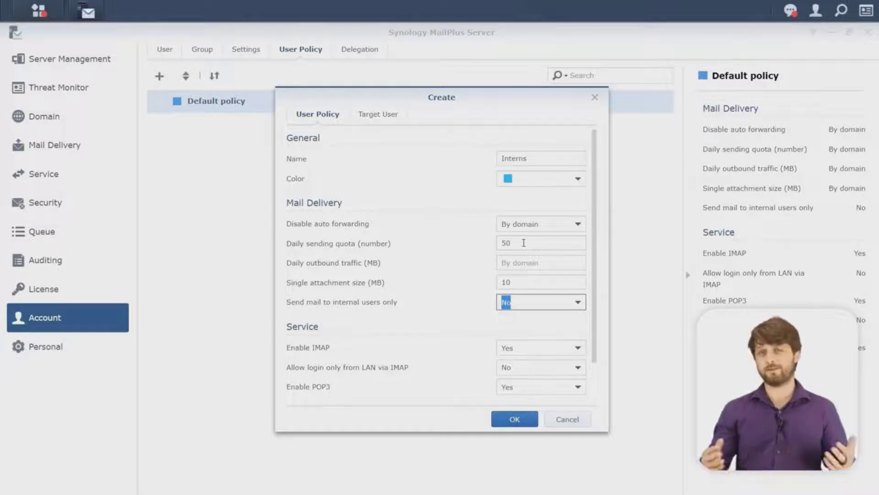
{"action": "left_click", "coordinate": [531, 303]}
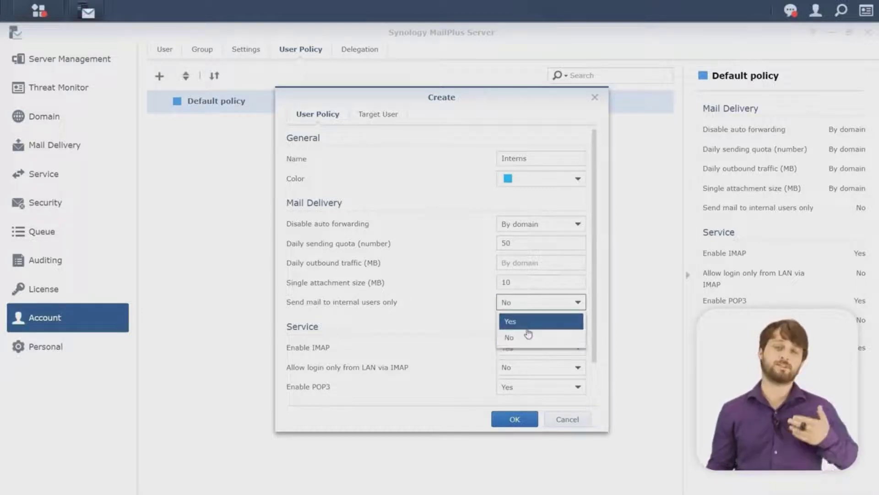
{"action": "left_click", "coordinate": [528, 328]}
{"action": "scroll", "coordinate": [529, 334], "scroll_direction": "down", "scroll_amount": 2}
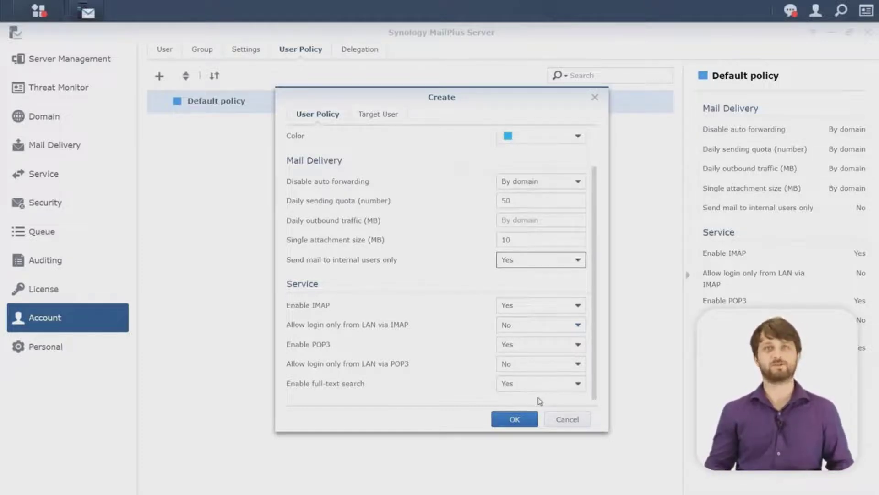
Step: Assign the Interns policy to the first listed user, save it, and expand its assigned users
{"action": "left_click", "coordinate": [382, 115]}
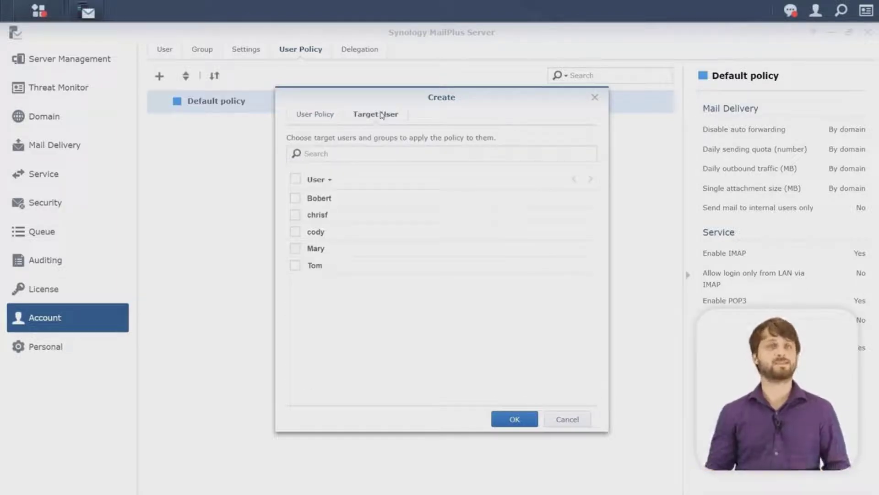
{"action": "left_click", "coordinate": [296, 198]}
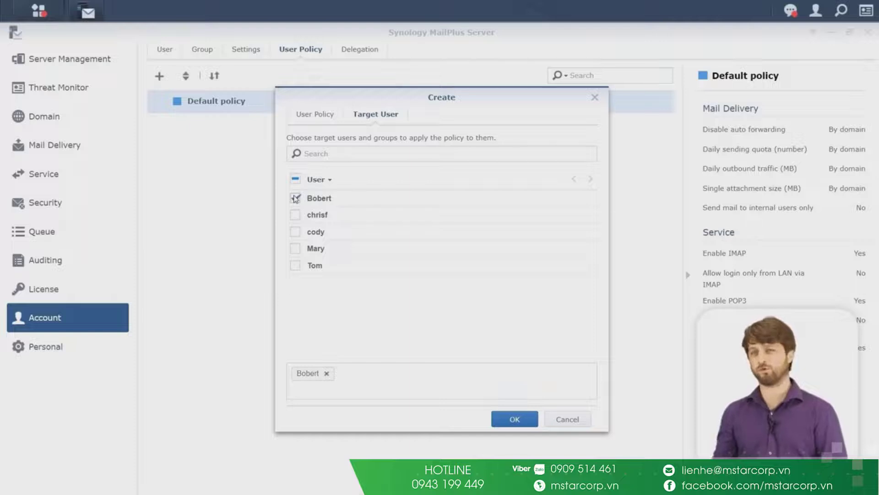
{"action": "left_click", "coordinate": [509, 422]}
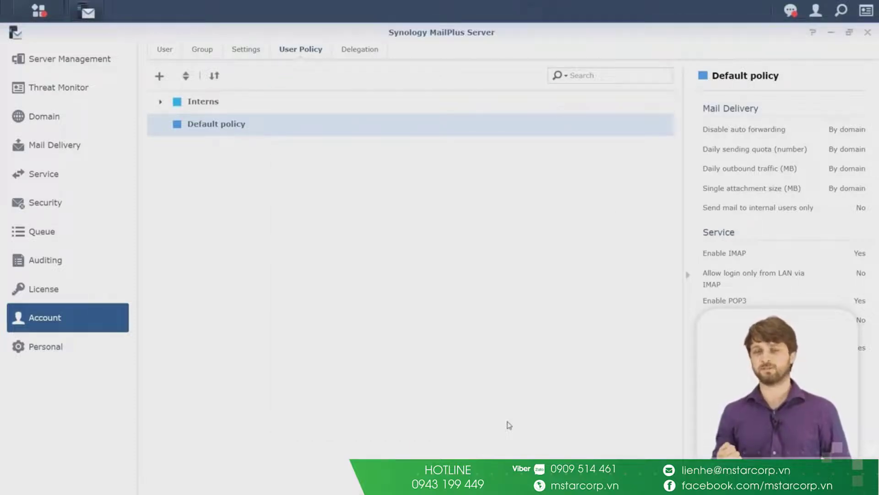
{"action": "left_click", "coordinate": [166, 105]}
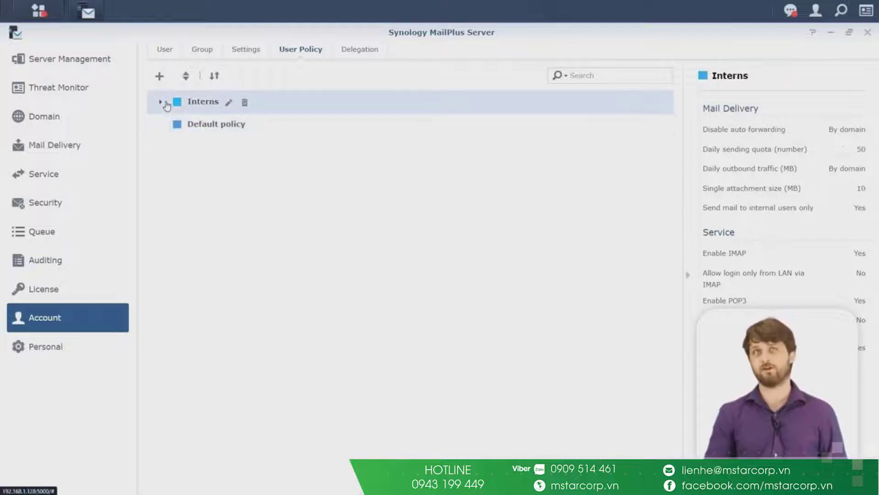
{"action": "left_click", "coordinate": [161, 102]}
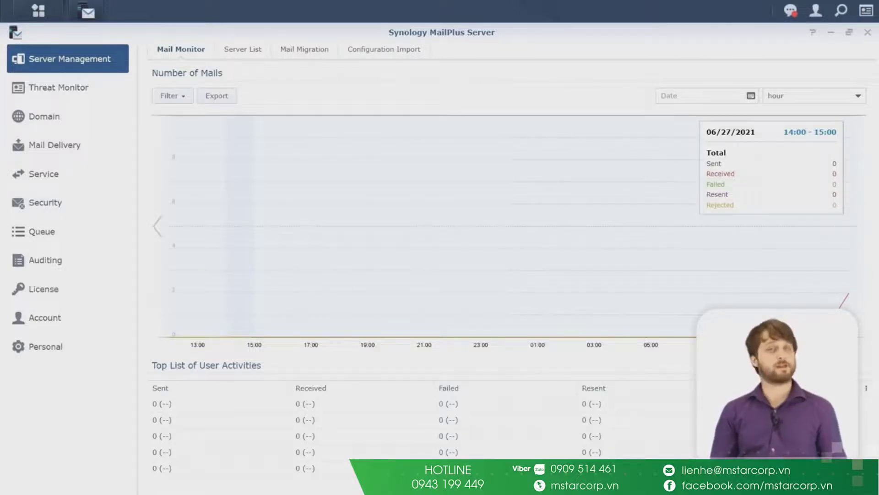
Step: Open Auditing and switch to its Mail Search page, which has no tasks yet
{"action": "left_click", "coordinate": [86, 270]}
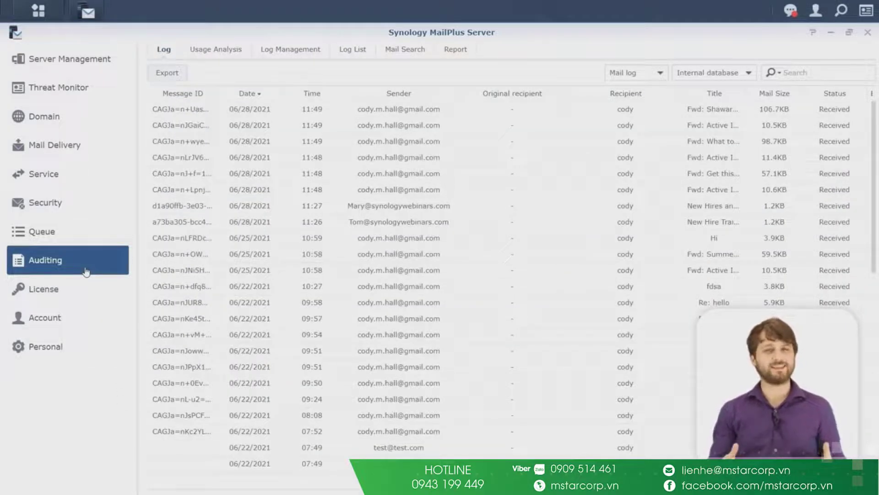
{"action": "left_click", "coordinate": [424, 57]}
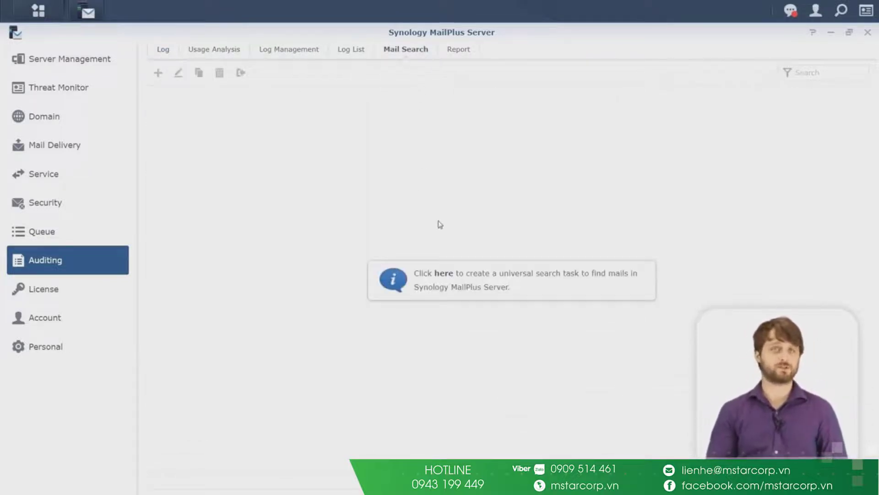
Step: Create a new mail search task named GDPR, the user's name, and 'personal email'
{"action": "left_click", "coordinate": [443, 275]}
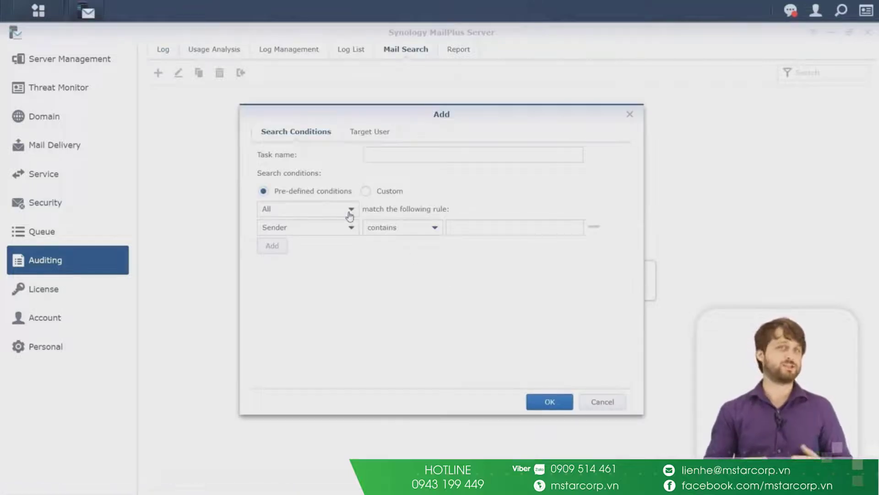
{"action": "left_click", "coordinate": [387, 158]}
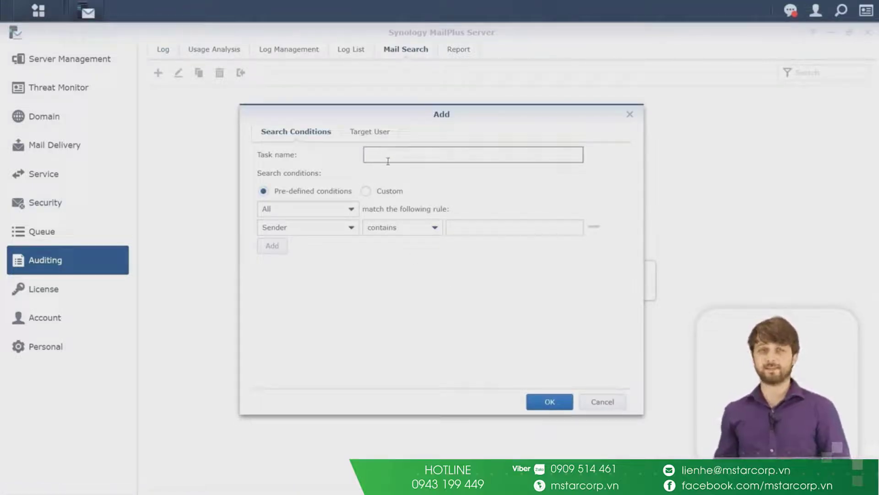
{"action": "type", "text": "GDPR"}
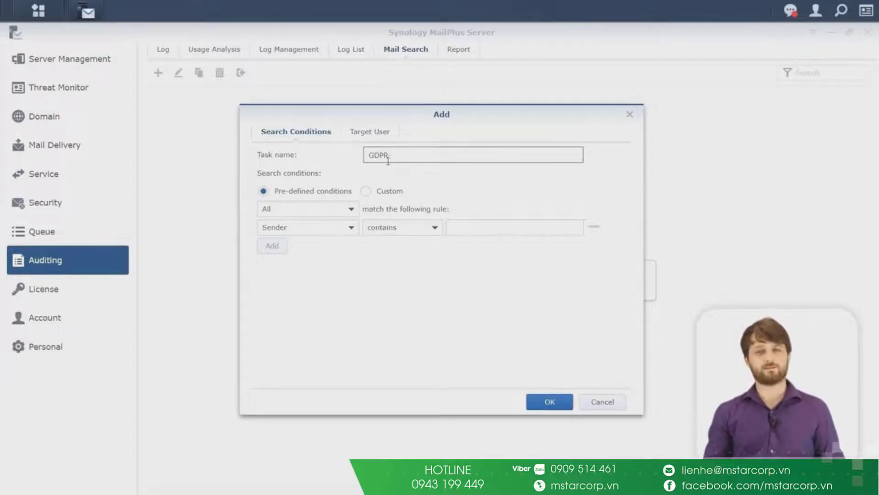
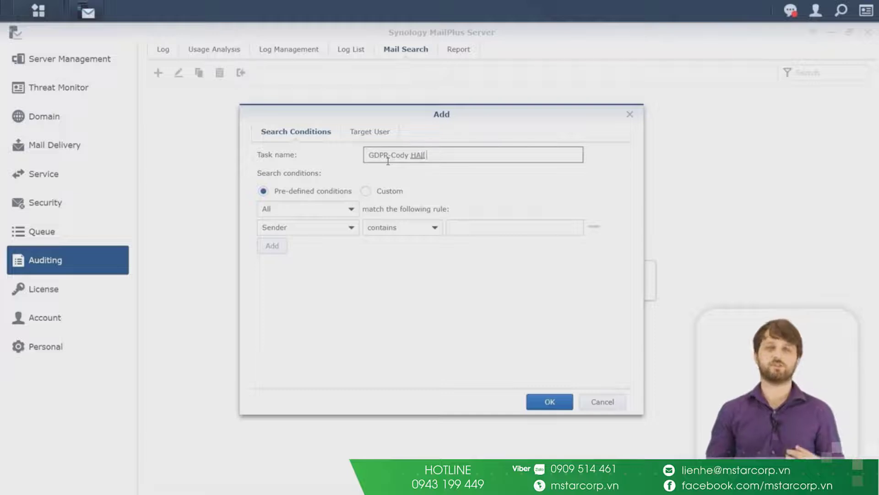
{"action": "type", "text": "all pers"}
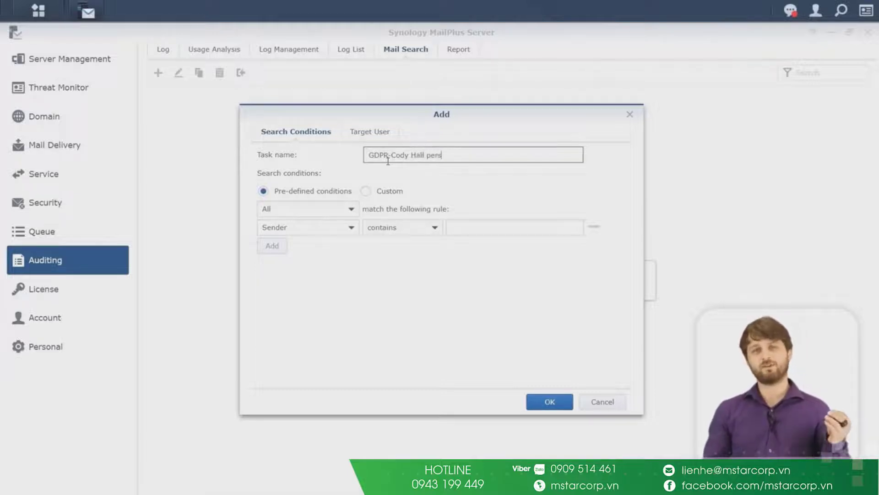
{"action": "type", "text": "onal email"}
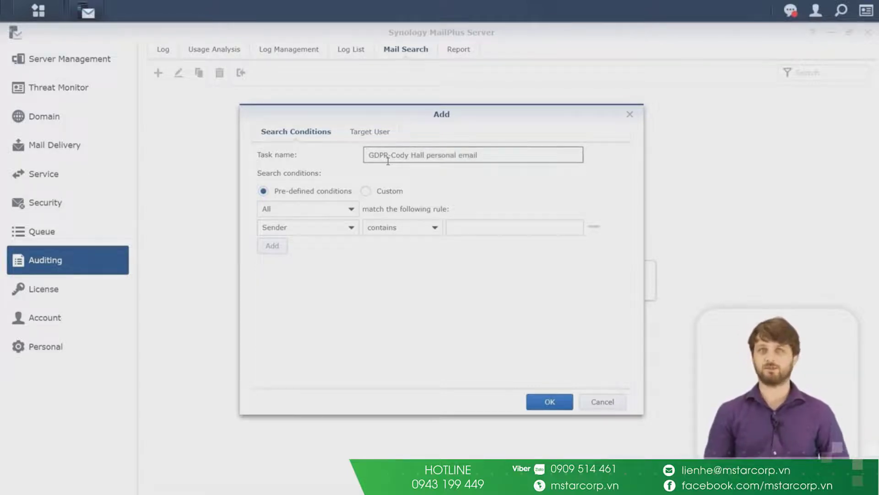
Step: Match mails whose Sender contains the user's personal e-mail address, targeting only that user's mailbox
{"action": "left_click", "coordinate": [357, 235]}
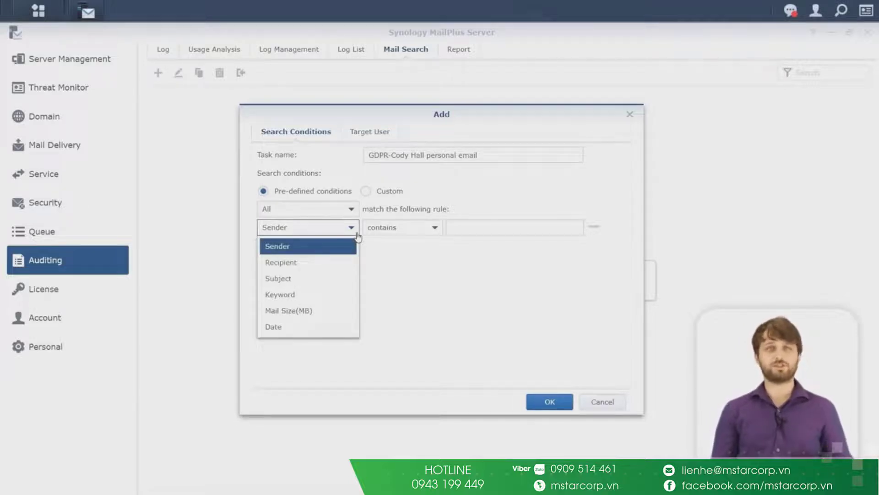
{"action": "left_click", "coordinate": [346, 249]}
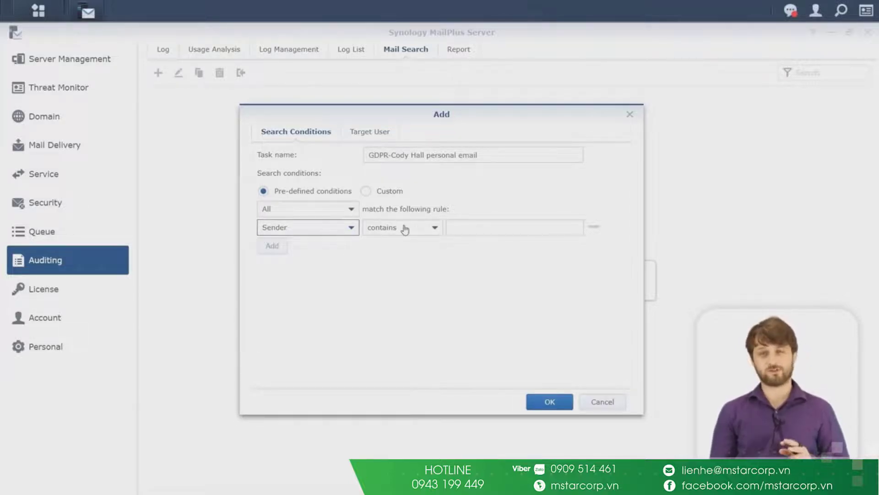
{"action": "left_click", "coordinate": [525, 227]}
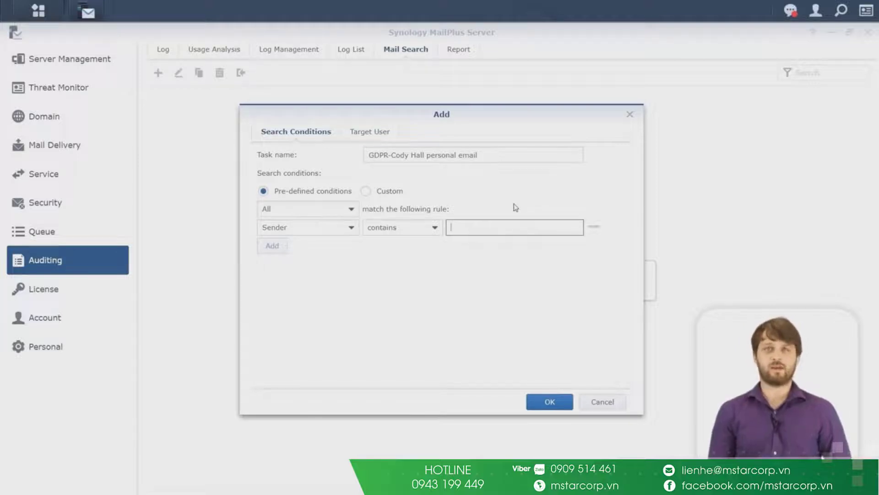
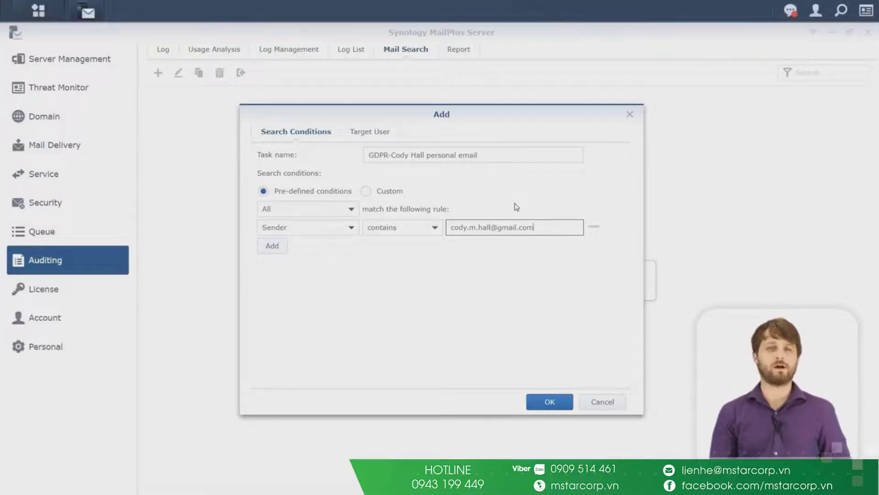
{"action": "left_click", "coordinate": [370, 133]}
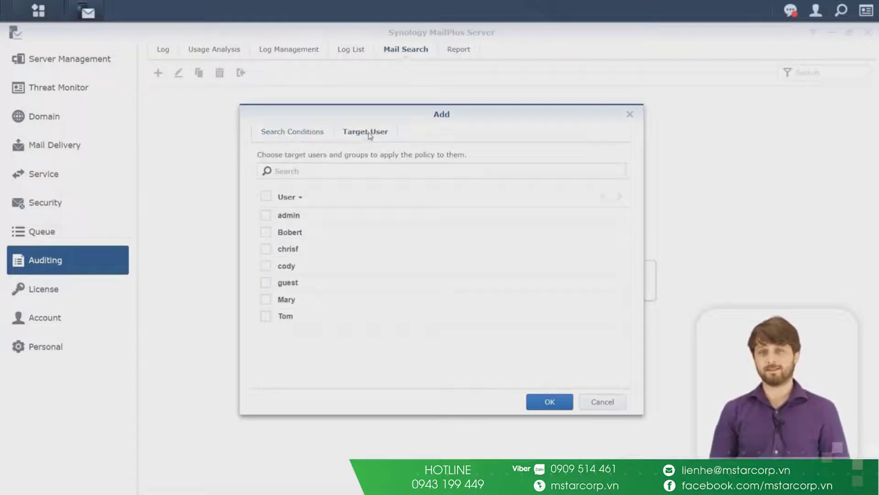
{"action": "left_click", "coordinate": [266, 266]}
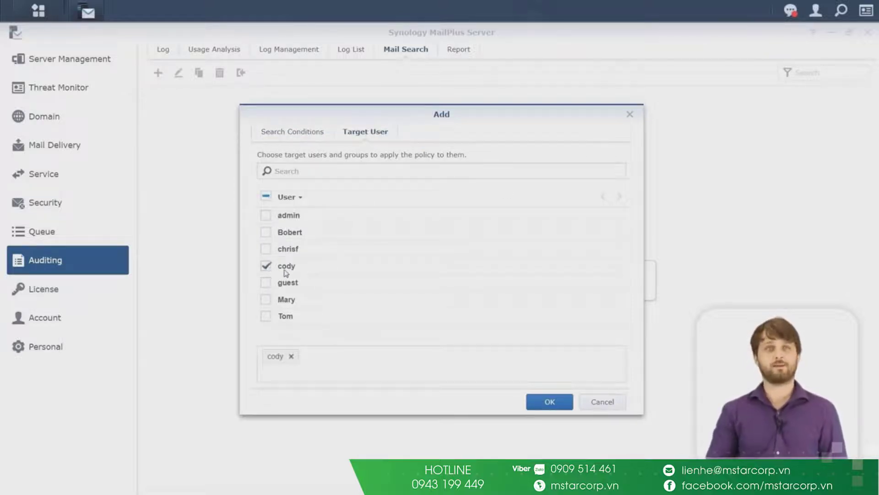
Step: Create and run the GDPR search task, then review the mails it found
{"action": "left_click", "coordinate": [550, 402]}
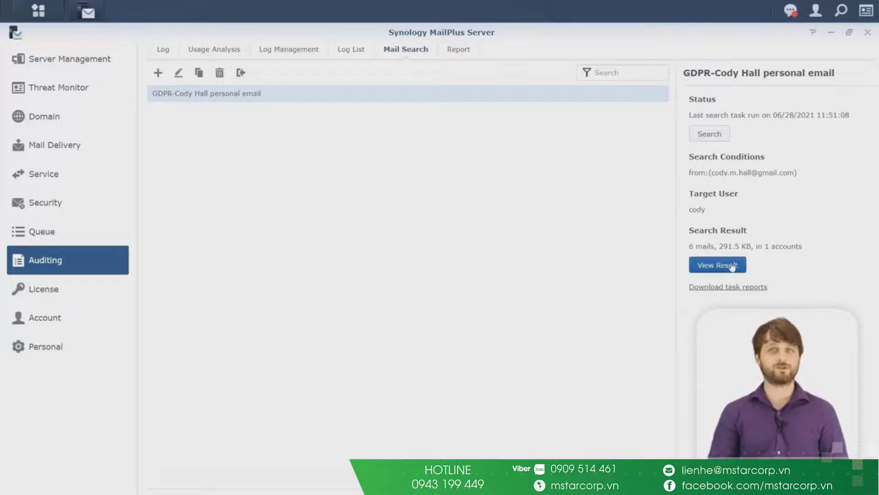
{"action": "left_click", "coordinate": [733, 266]}
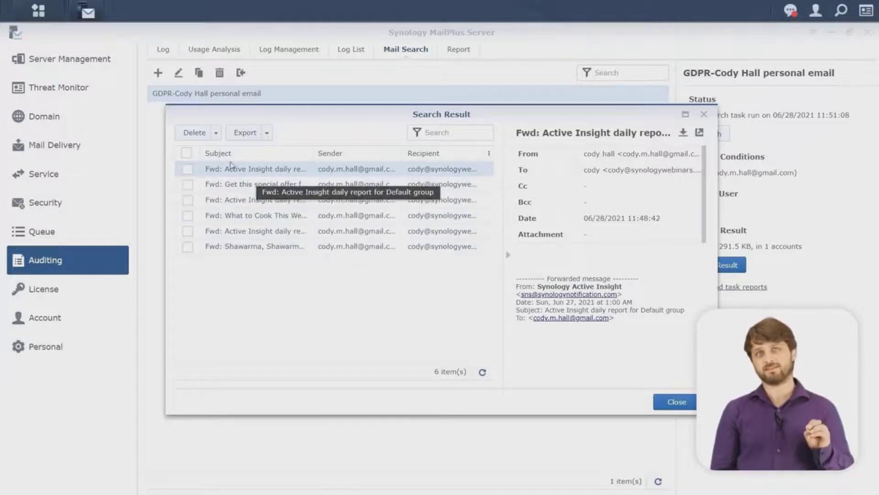
{"action": "left_click", "coordinate": [266, 133]}
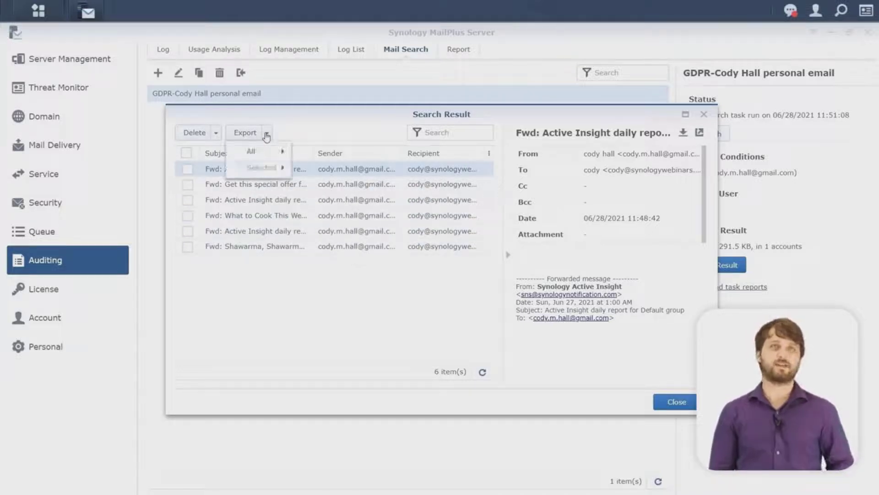
{"action": "mouse_move", "coordinate": [271, 156]}
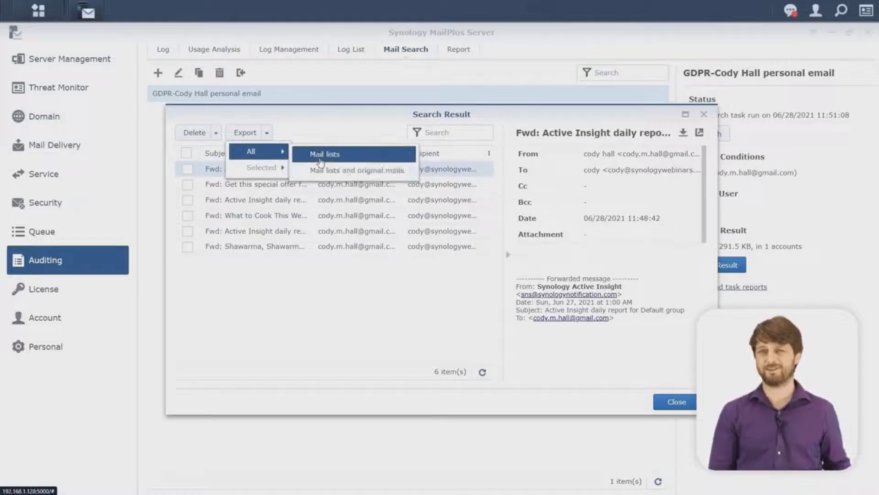
Step: Select all 6 found mails and permanently delete them
{"action": "left_click", "coordinate": [187, 153]}
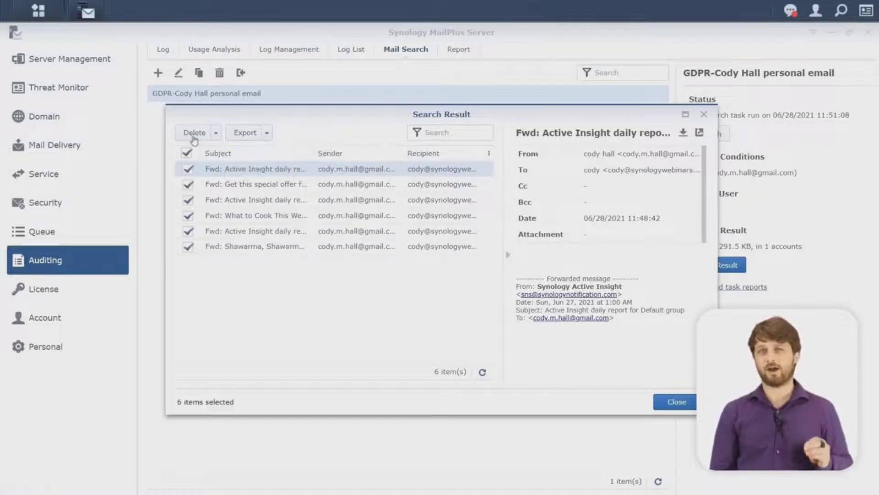
{"action": "left_click", "coordinate": [194, 138]}
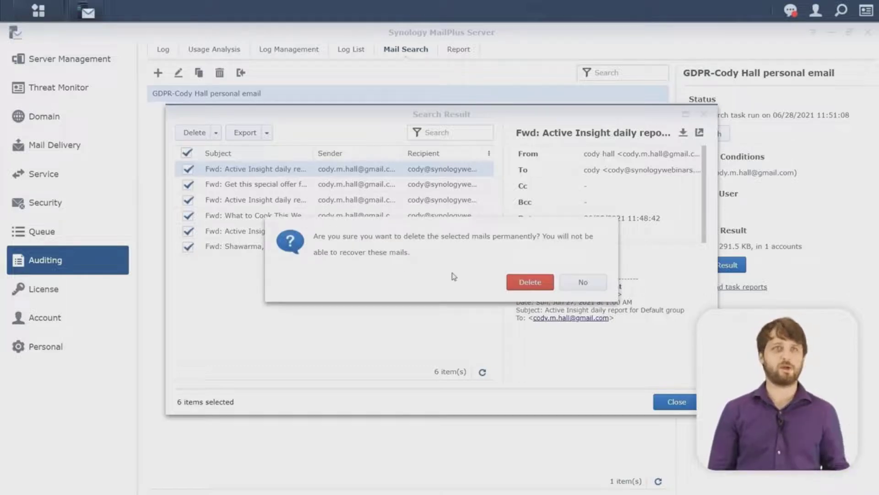
{"action": "left_click", "coordinate": [511, 286]}
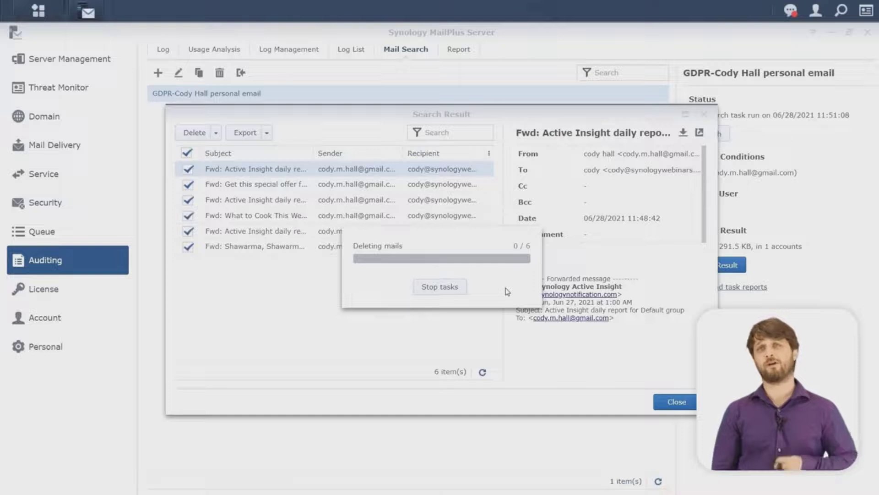
{"action": "left_click", "coordinate": [443, 287]}
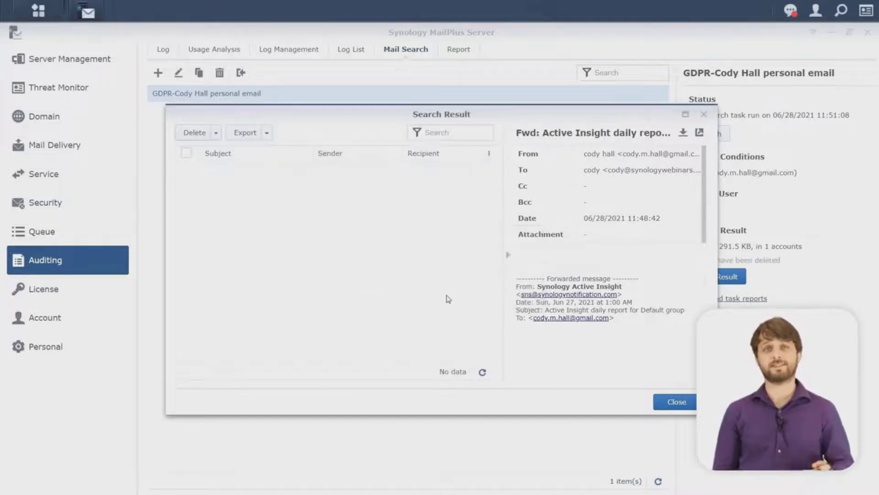